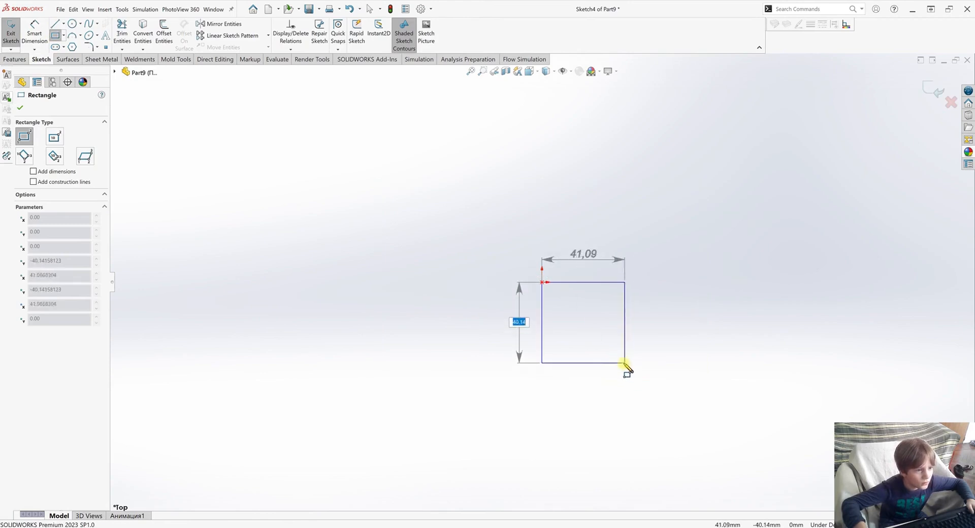
Sketch a corner rectangle about 45 mm square with its upper-left corner on the origin
click(631, 373)
right_click(666, 345)
click(693, 350)
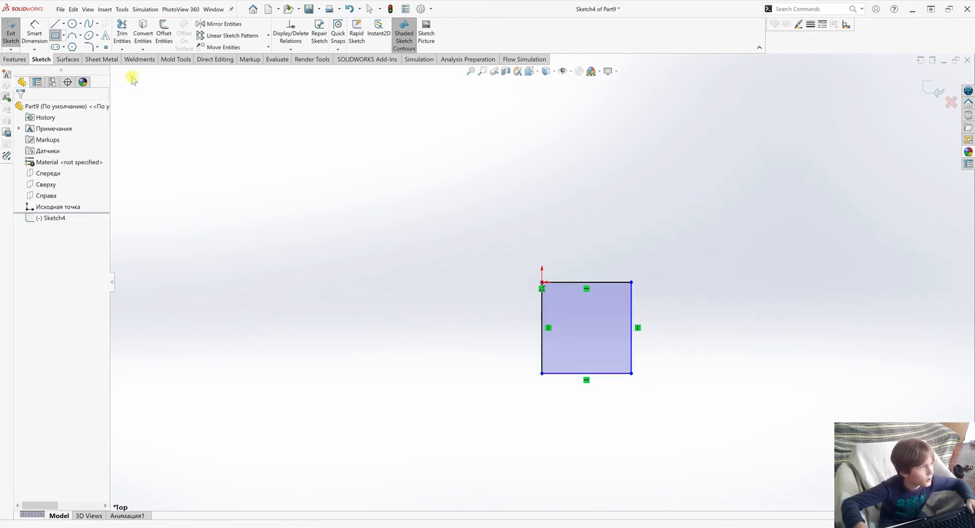
Dimension the rectangle's height and width to 10 mm each
click(39, 34)
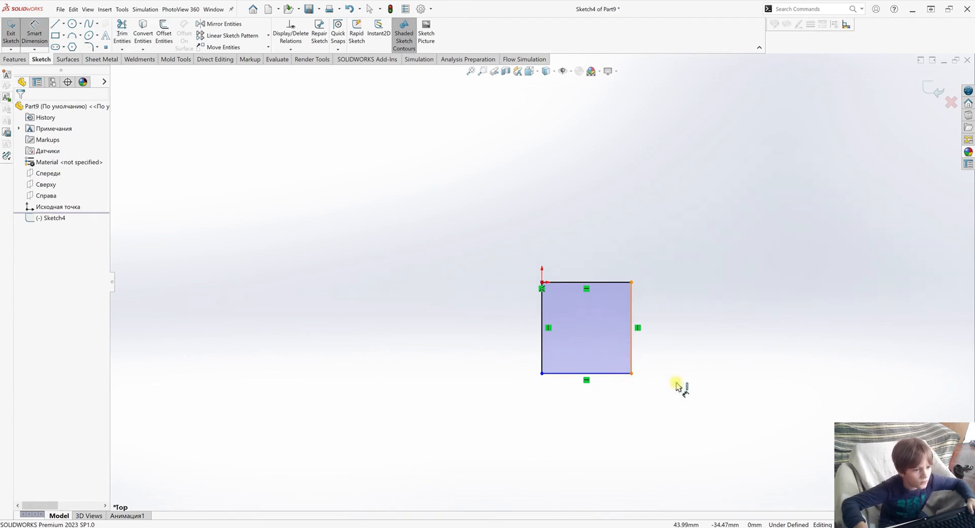
click(631, 330)
click(703, 338)
text(1)
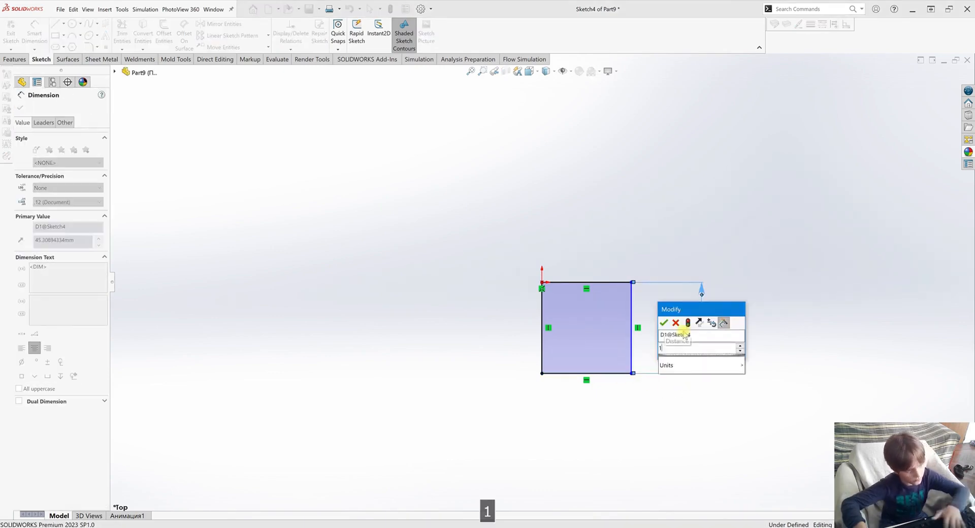
text(0)
key(Return)
click(614, 374)
click(609, 409)
text(10)
key(Return)
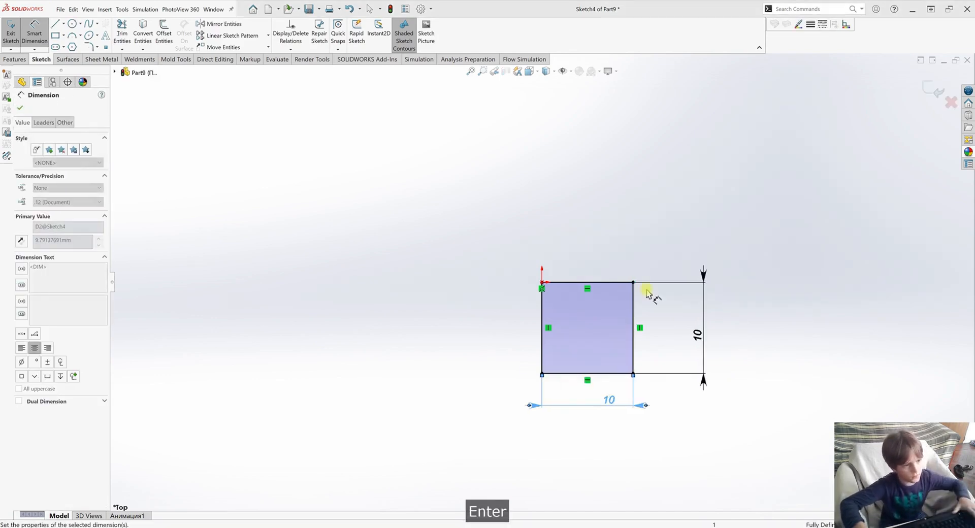
right_click(638, 227)
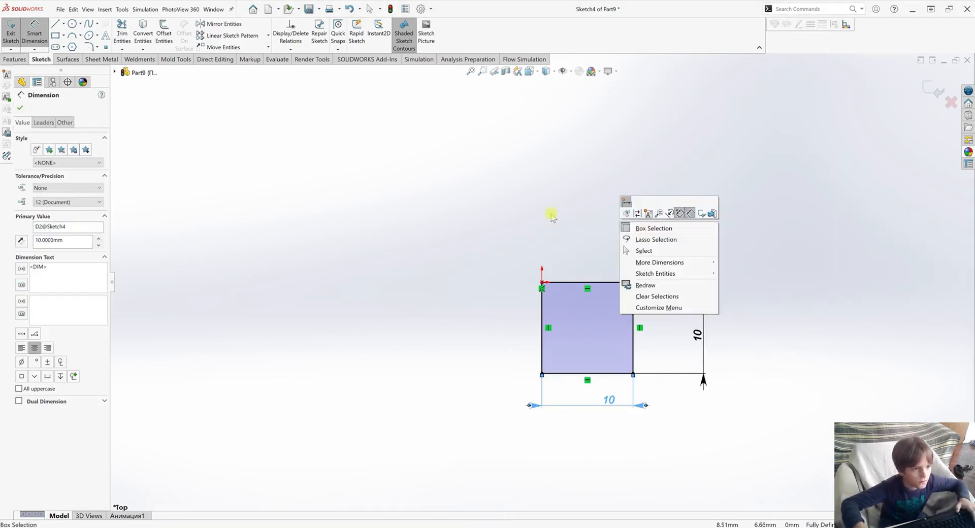
click(651, 252)
Start a linear sketch pattern and set the square's right edge as its first direction
click(229, 35)
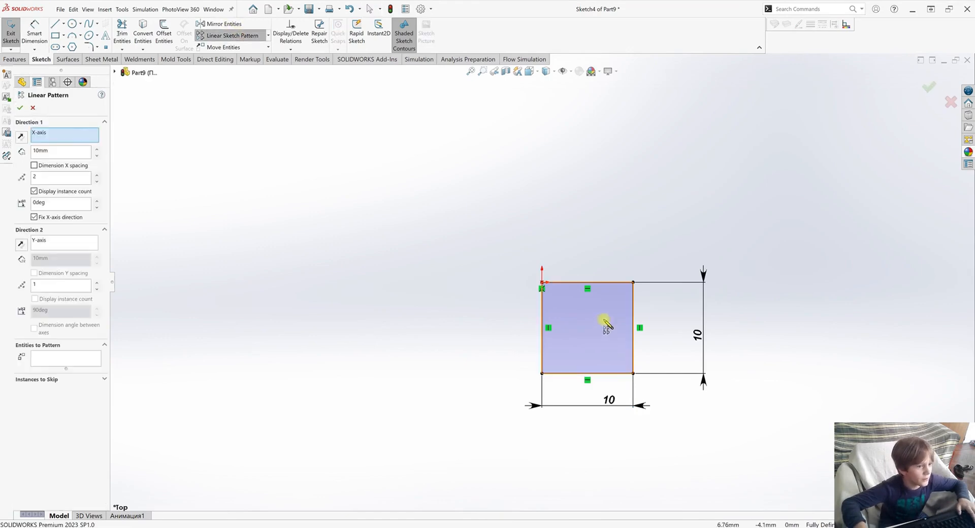
click(606, 324)
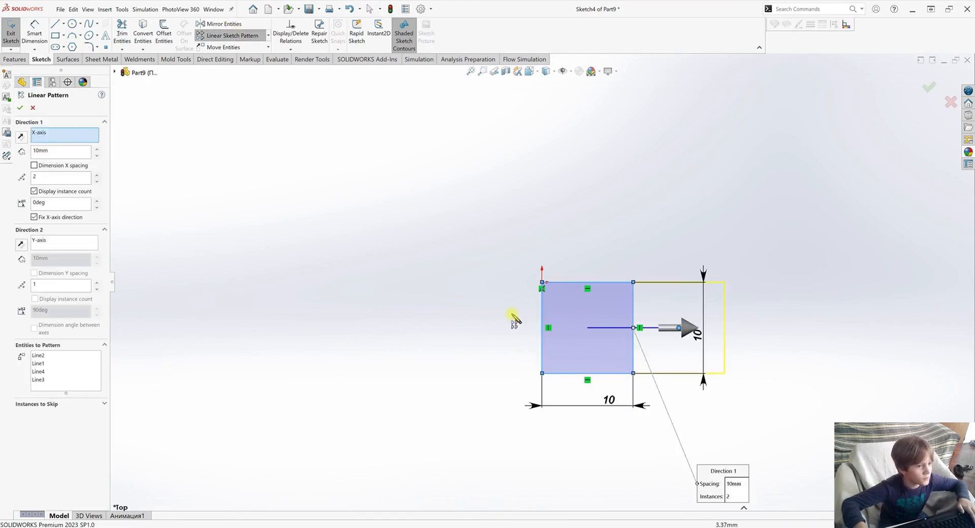
right_click(60, 136)
click(76, 140)
click(542, 296)
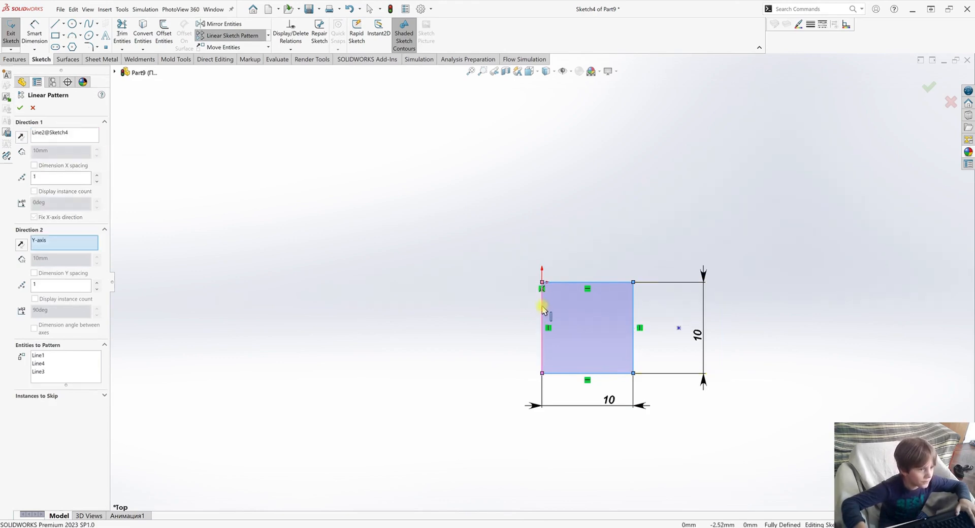
click(543, 307)
click(590, 268)
click(543, 304)
click(65, 135)
right_click(65, 135)
click(76, 139)
click(634, 303)
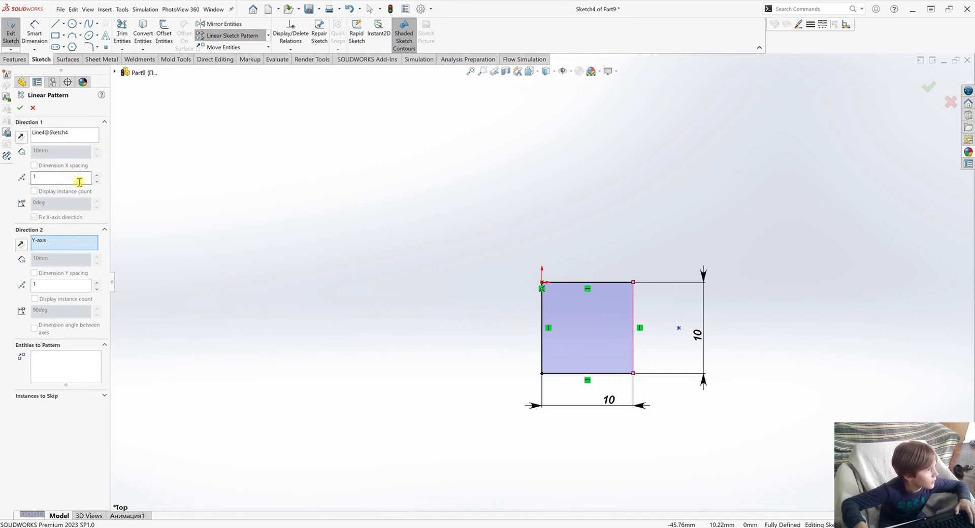
Set the pattern's first direction to 2 instances with 20 mm spacing
click(96, 175)
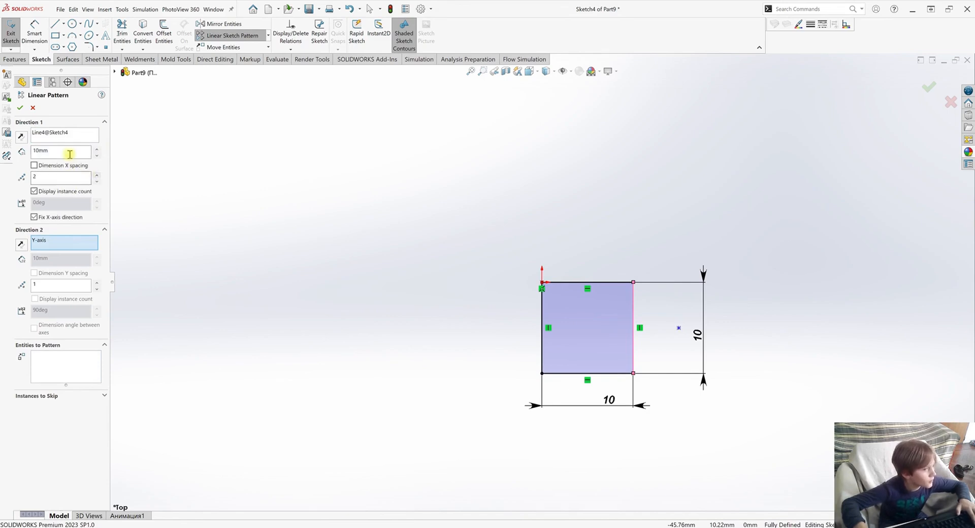
text(20)
key(Return)
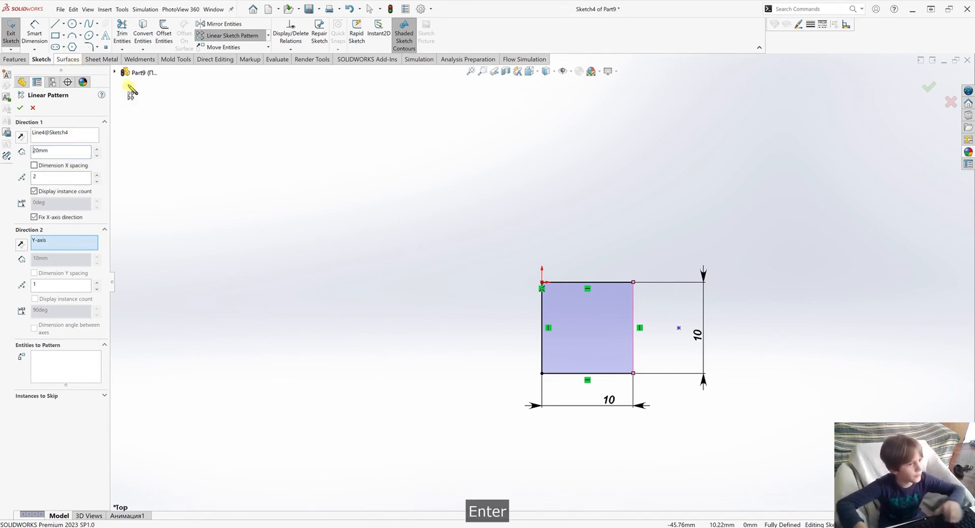
Pattern the square's top, left and bottom edges with 3 instances and accept the pattern
click(82, 358)
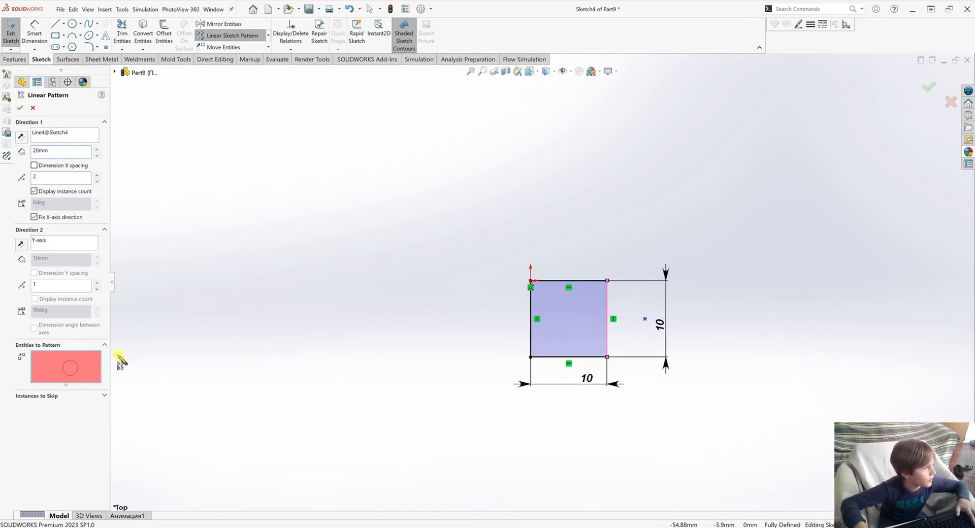
click(575, 282)
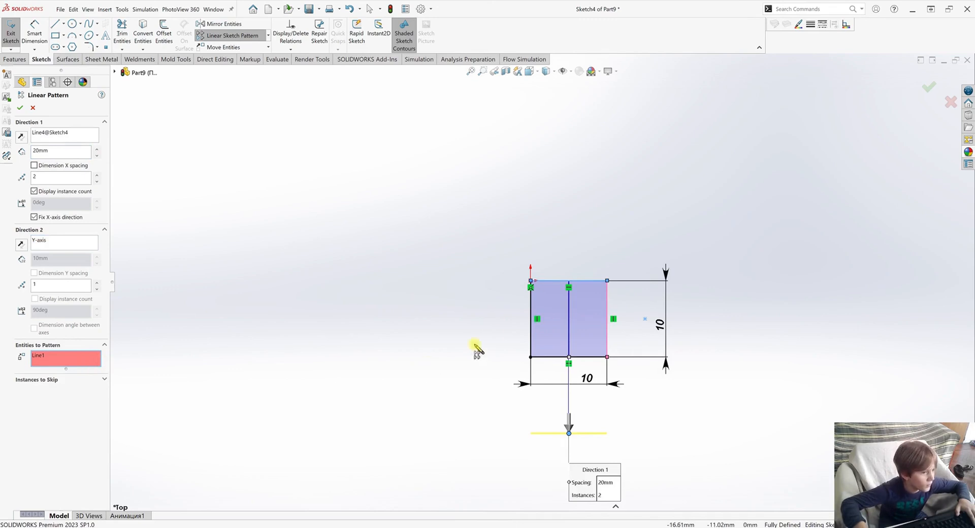
click(530, 324)
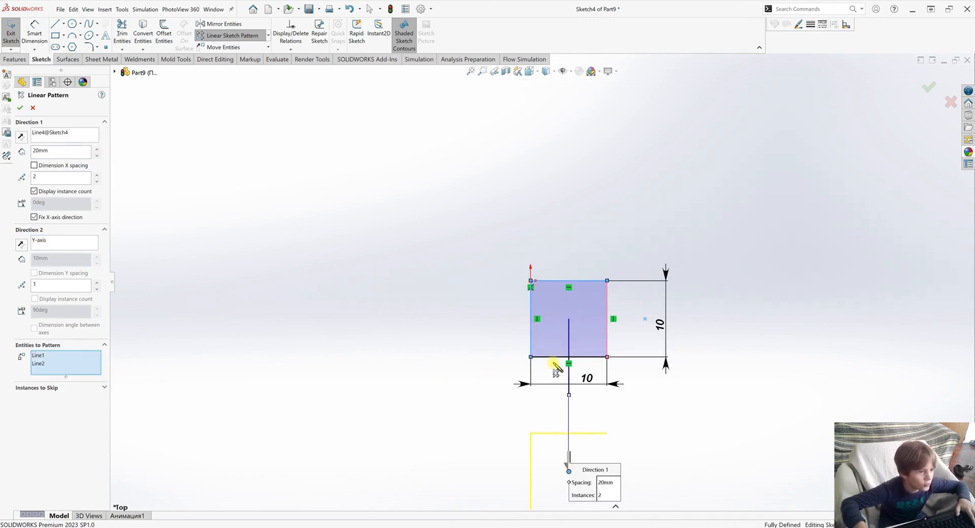
click(548, 357)
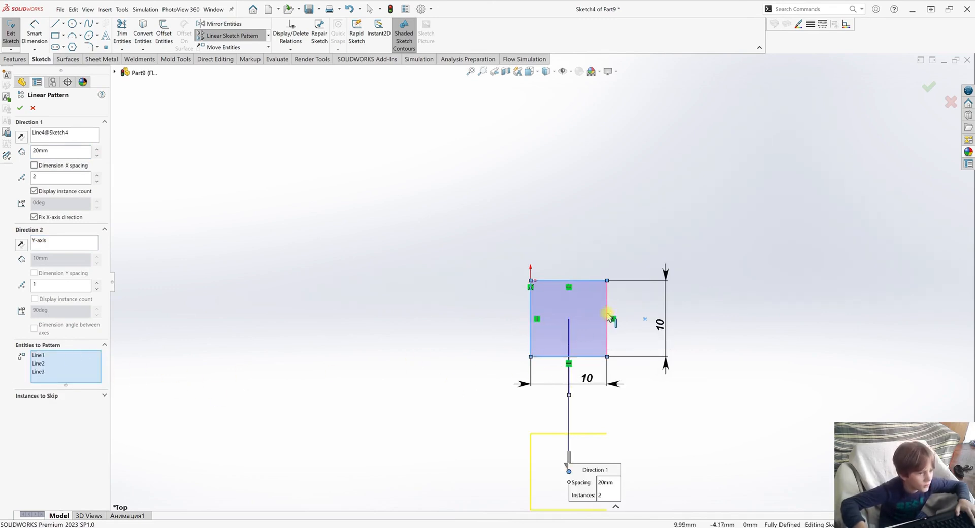
click(77, 381)
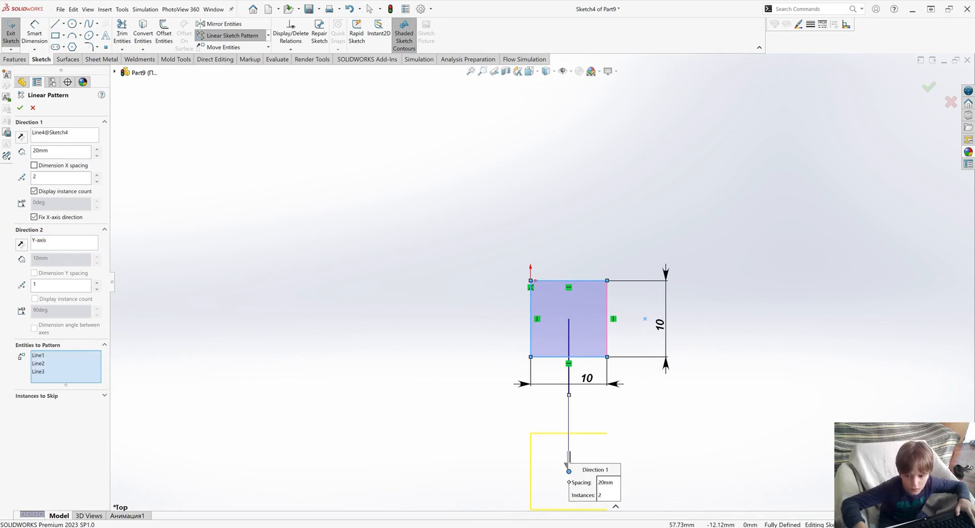
click(97, 175)
scroll(480, 258, up, 3)
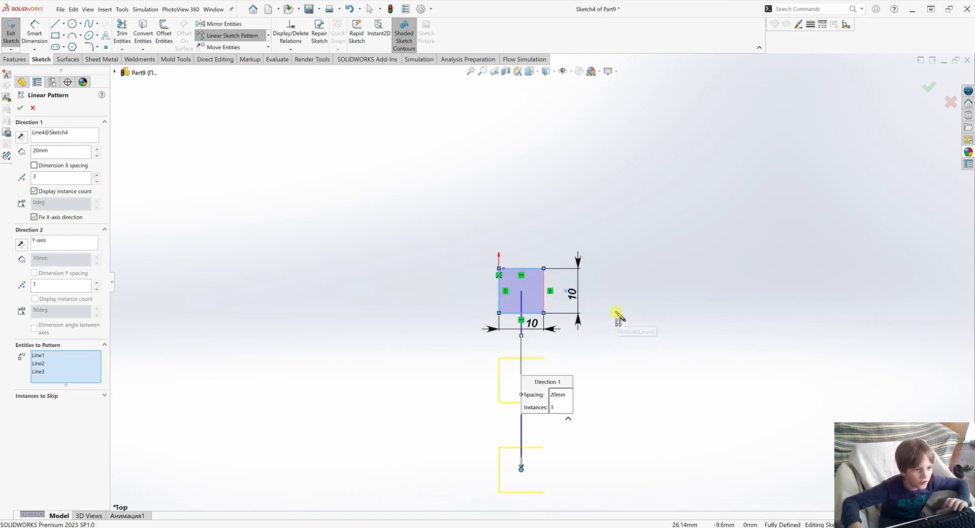
click(929, 82)
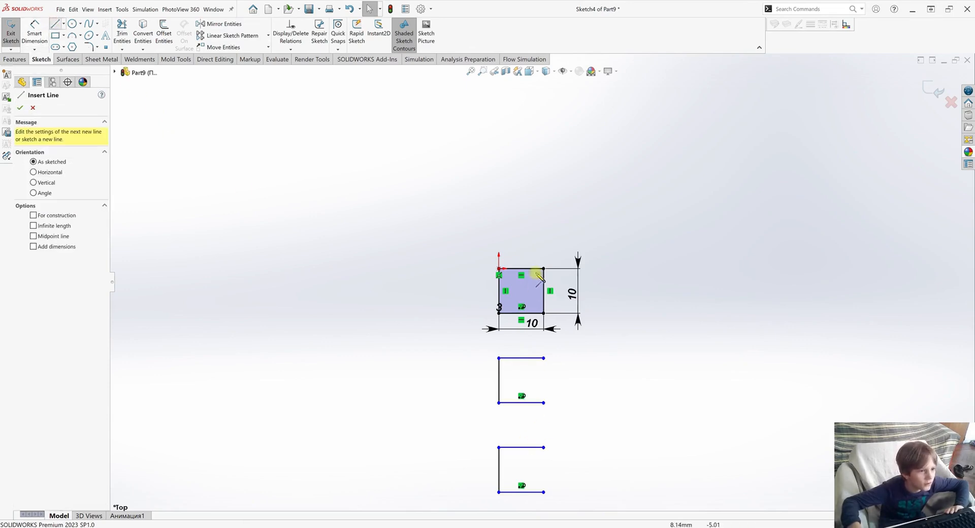
Draw a 40 mm vertical line from the square's lower-right corner to the lower-right corner of the lowest copy
click(544, 314)
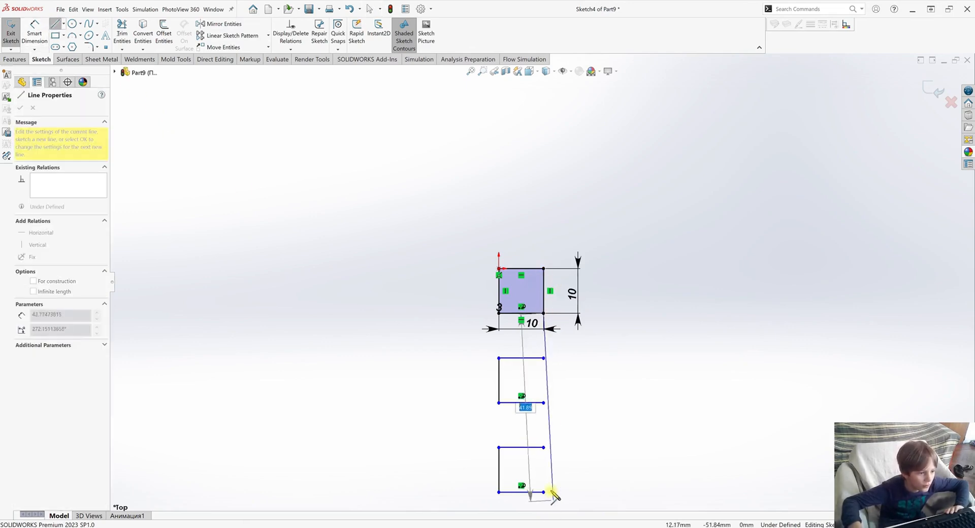
click(543, 492)
right_click(652, 446)
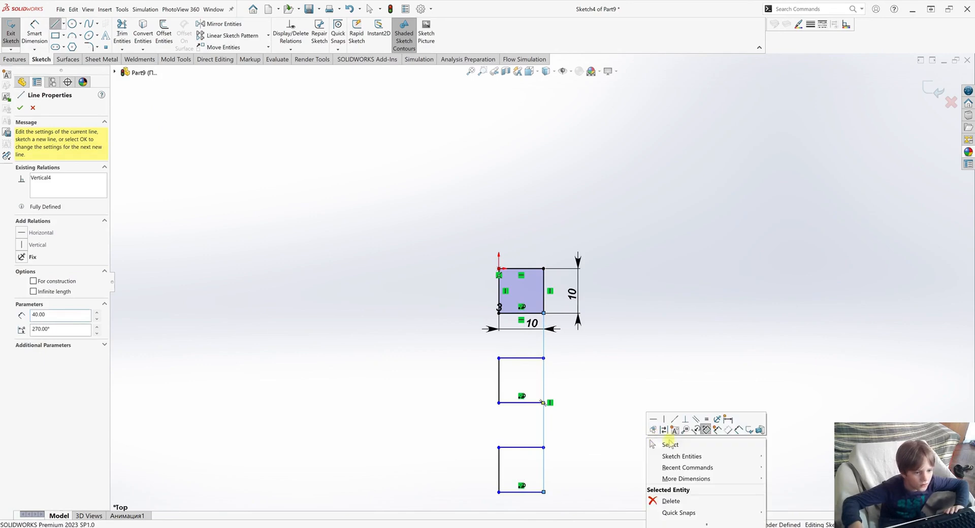
click(660, 442)
Trim the line segments in the gaps between the three squares and exit the sketch
key(t)
mouse_move(510, 414)
mouse_down()
mouse_move(581, 357)
mouse_move(477, 335)
mouse_up()
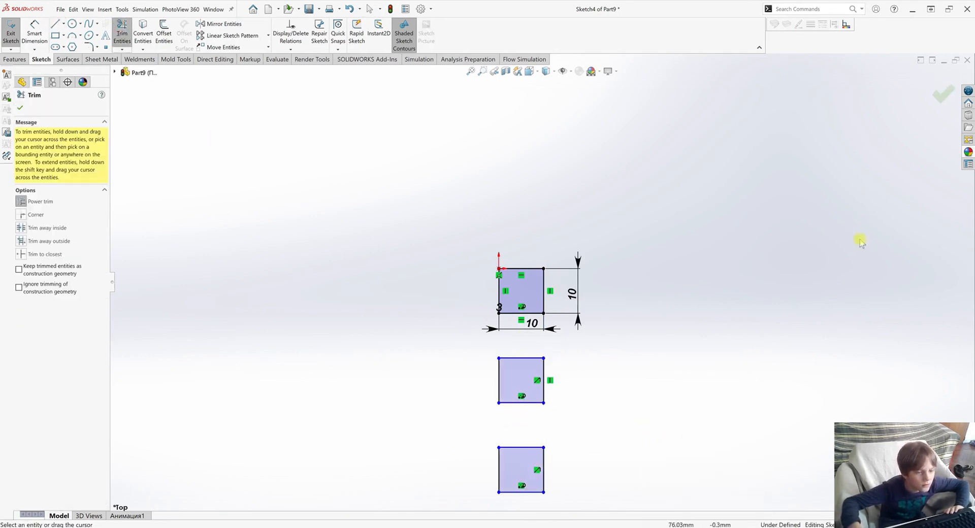
click(937, 98)
click(933, 88)
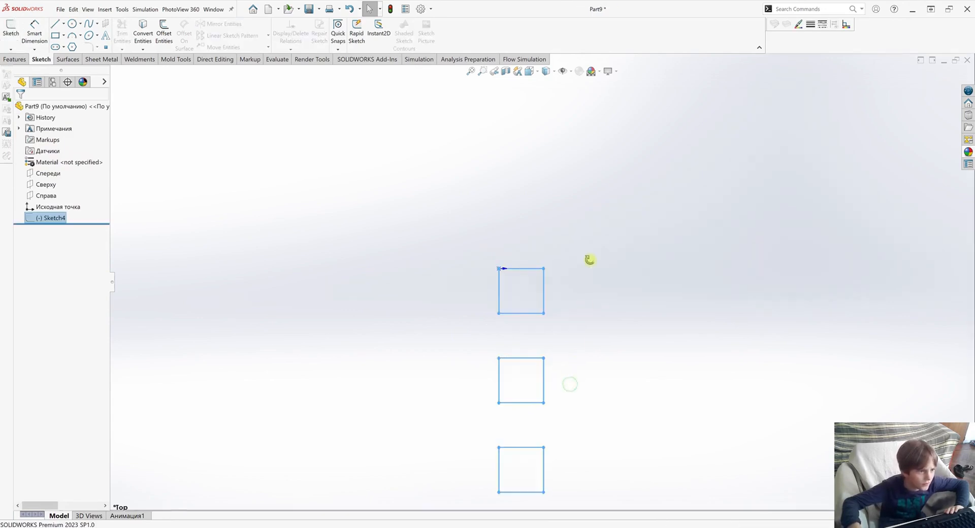
Extrude the three-square sketch as a blind boss with a depth of 10 mm
click(14, 60)
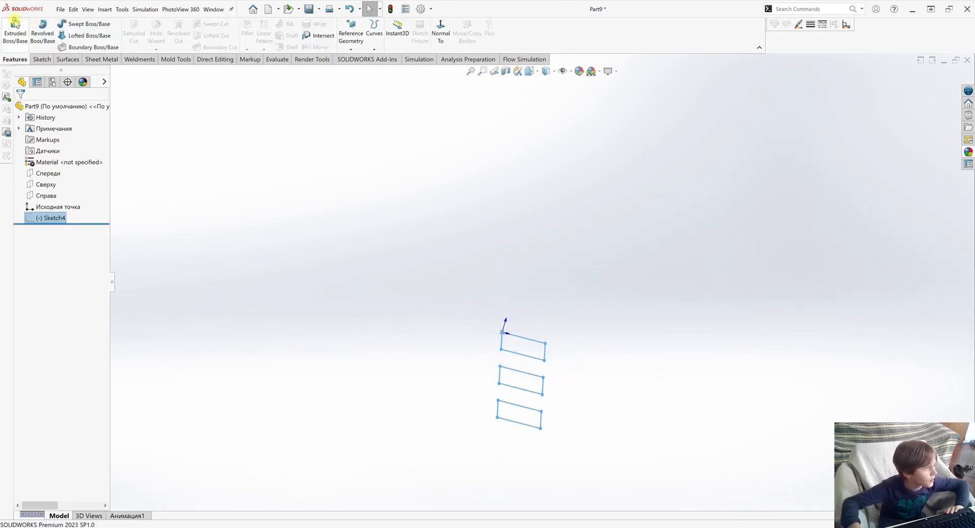
click(15, 31)
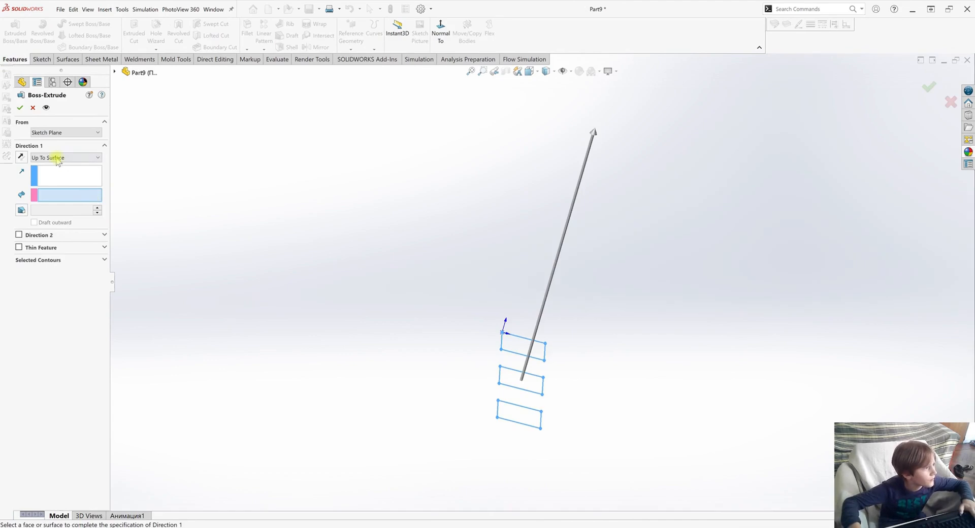
click(50, 156)
click(51, 163)
text(1)
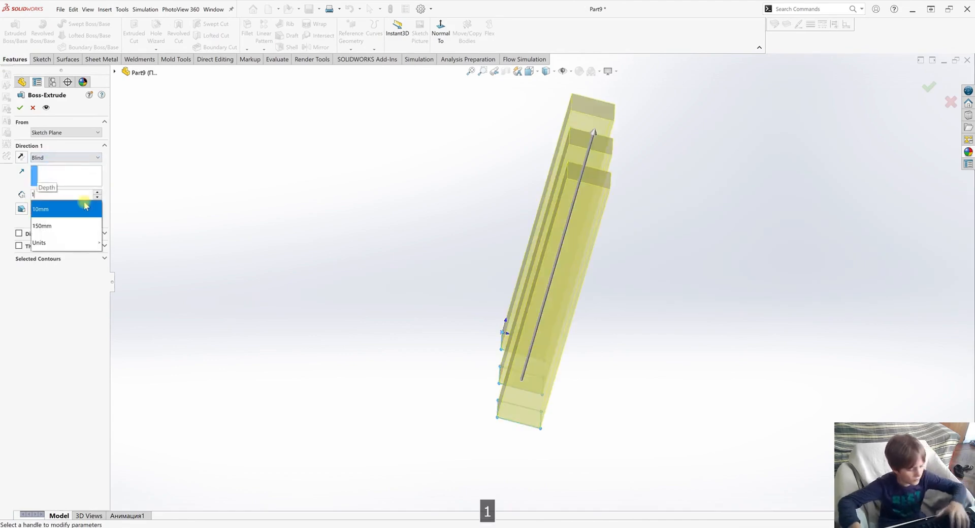
text(0)
key(Return)
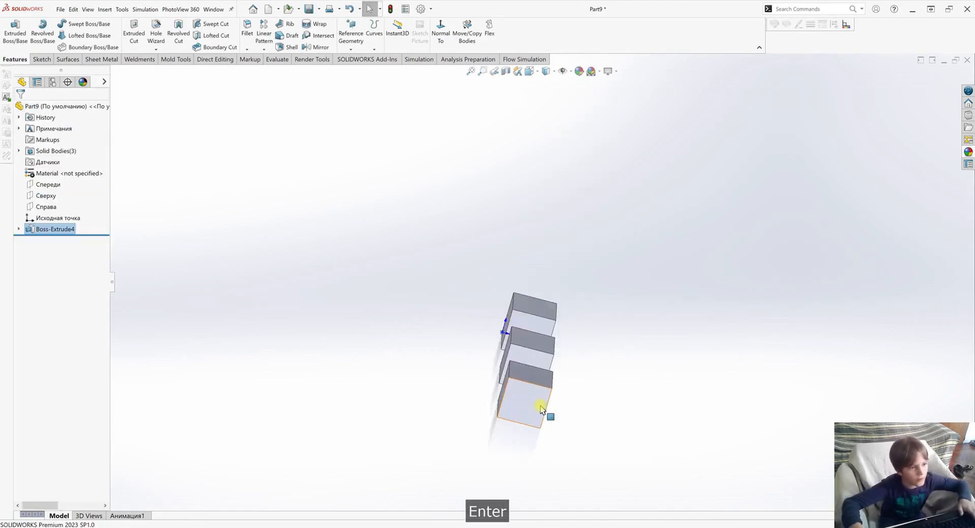
Fillet all edges of the cube farthest from the origin with a 3 mm radius
middle_drag(479, 401, 410, 142)
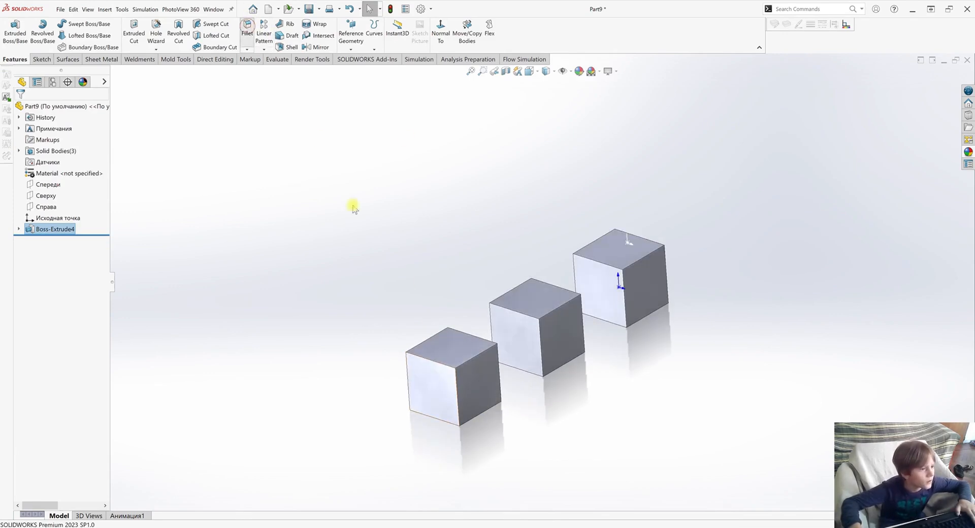
click(247, 28)
drag(228, 174, 734, 485)
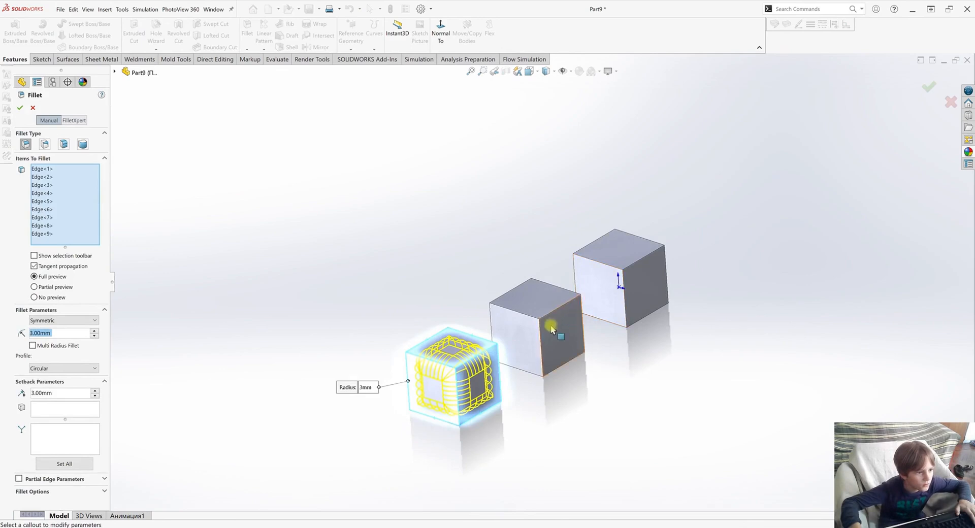
click(21, 108)
middle_drag(355, 268, 685, 376)
click(486, 404)
click(504, 374)
click(587, 317)
click(701, 325)
middle_drag(701, 325, 780, 366)
key(Return)
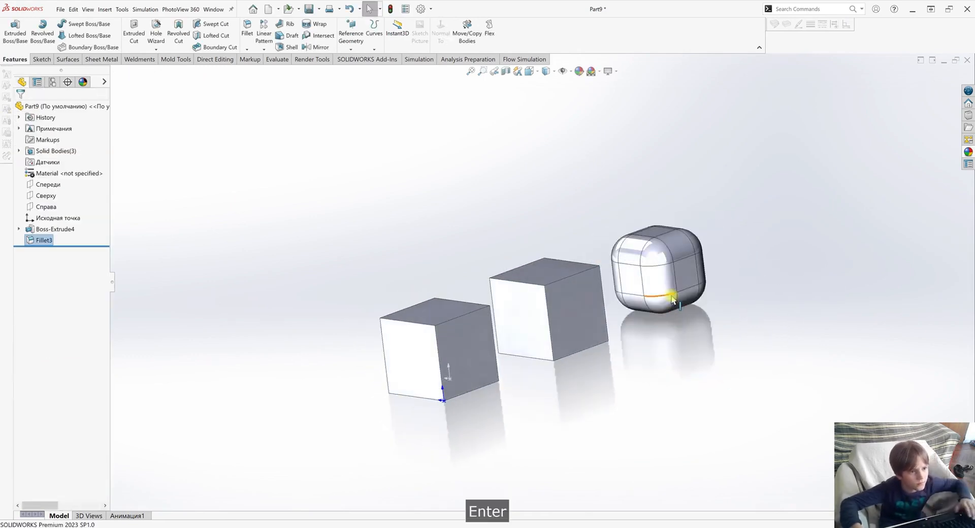
Round all edges of the middle cube with a 3 mm fillet by selecting its faces
middle_drag(559, 313, 601, 337)
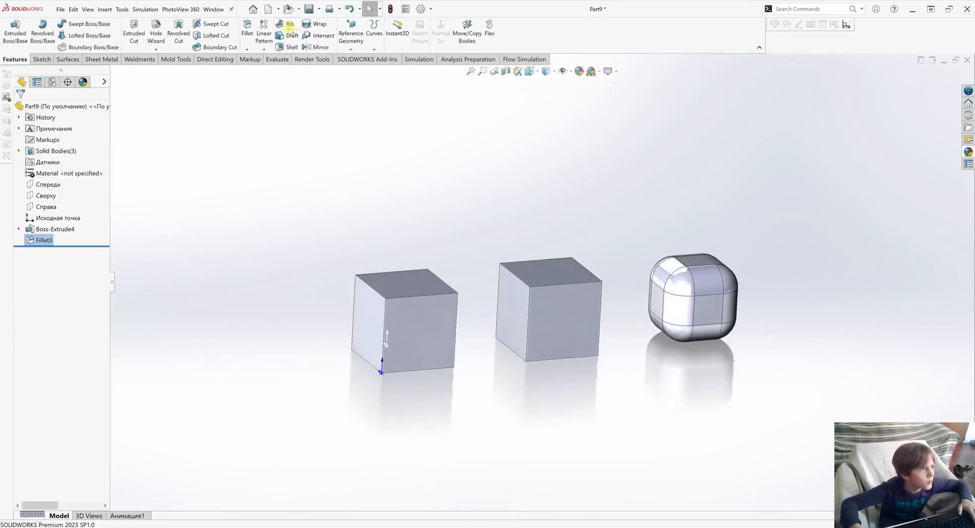
click(514, 300)
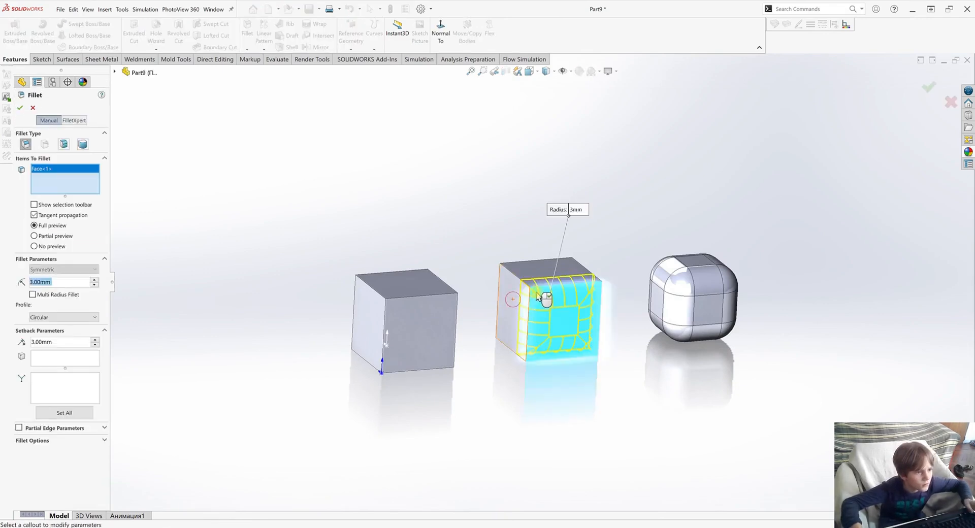
click(547, 275)
middle_drag(538, 316, 507, 254)
click(589, 370)
click(593, 374)
click(557, 332)
middle_drag(557, 332, 656, 383)
key(Return)
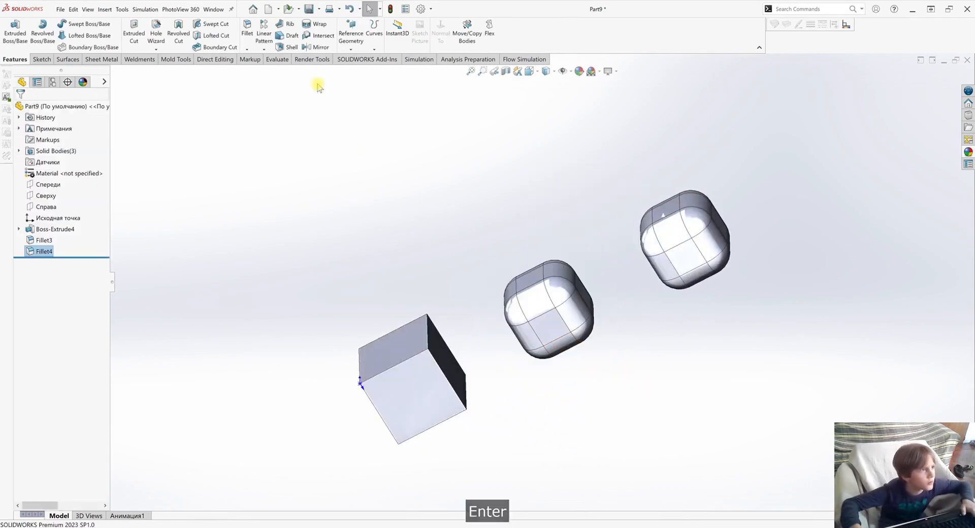
Round all edges of the cube at the origin with a 3 mm fillet by selecting its faces
click(396, 406)
click(400, 339)
middle_drag(435, 383, 441, 440)
click(443, 342)
middle_drag(445, 348, 516, 409)
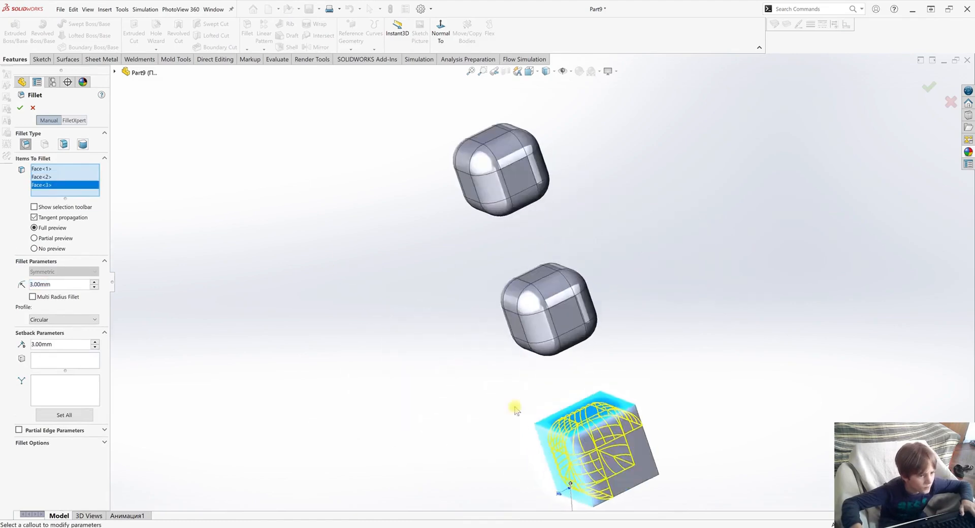
click(646, 470)
middle_drag(647, 472, 662, 269)
click(568, 363)
click(574, 361)
key(Return)
Open a sketch on a flat side face of the cube farthest from the origin and view it straight on
scroll(574, 307, down, 3)
click(738, 333)
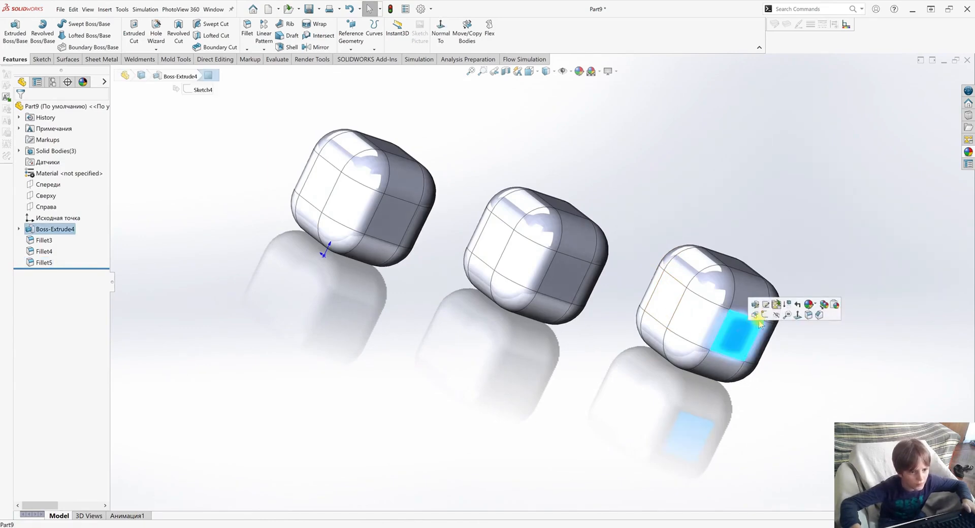
click(787, 303)
key(ctrl+8)
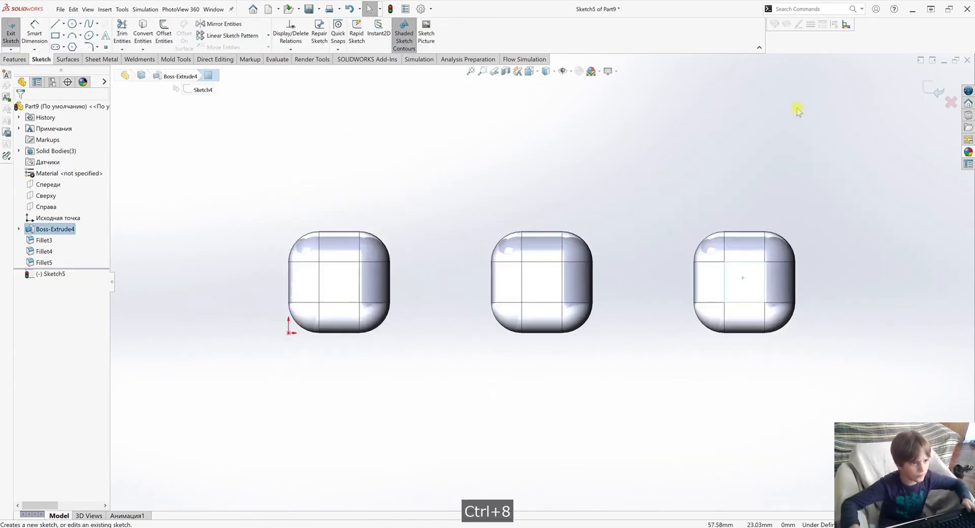
Sketch a circle with a 5 mm radius in the gap between the middle cube and the cube farthest from the origin
click(612, 169)
scroll(514, 228, down, 3)
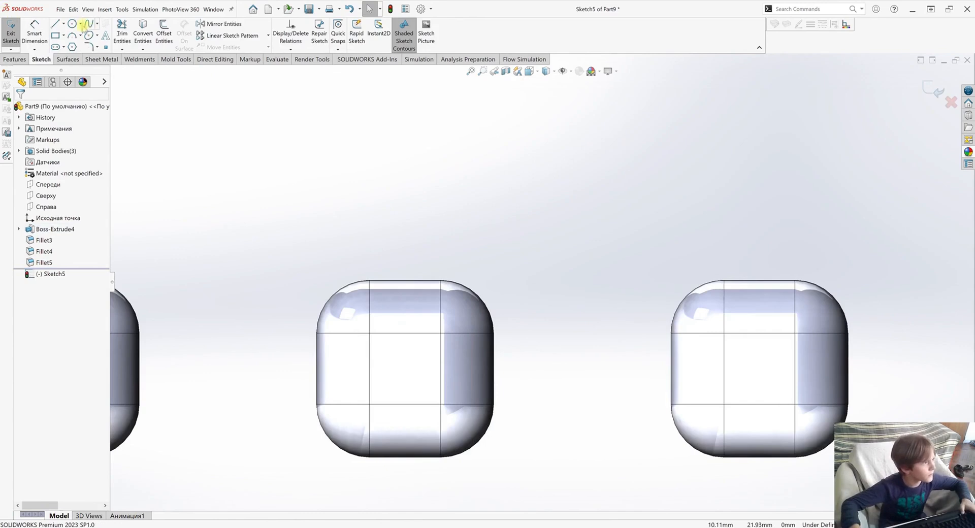
click(585, 370)
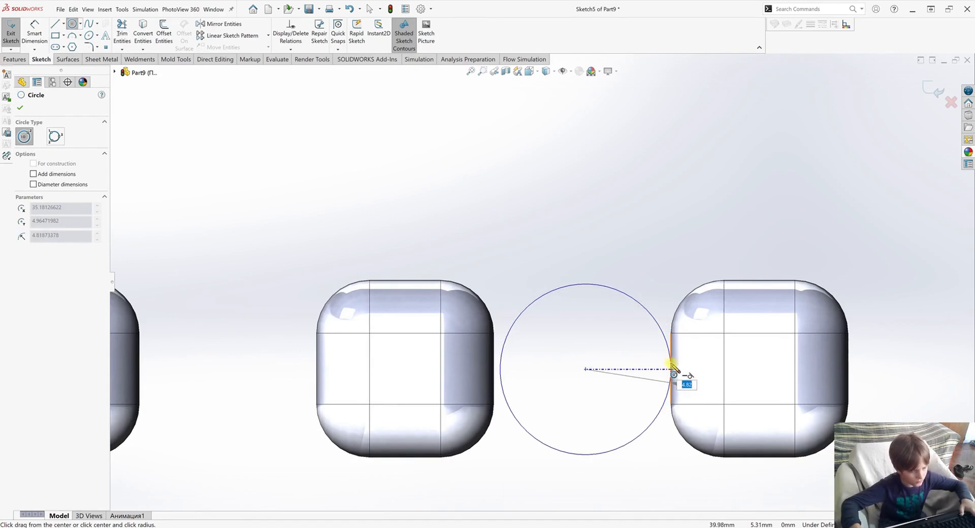
key(BackSpace)
text(5)
key(Return)
right_click(692, 370)
click(711, 375)
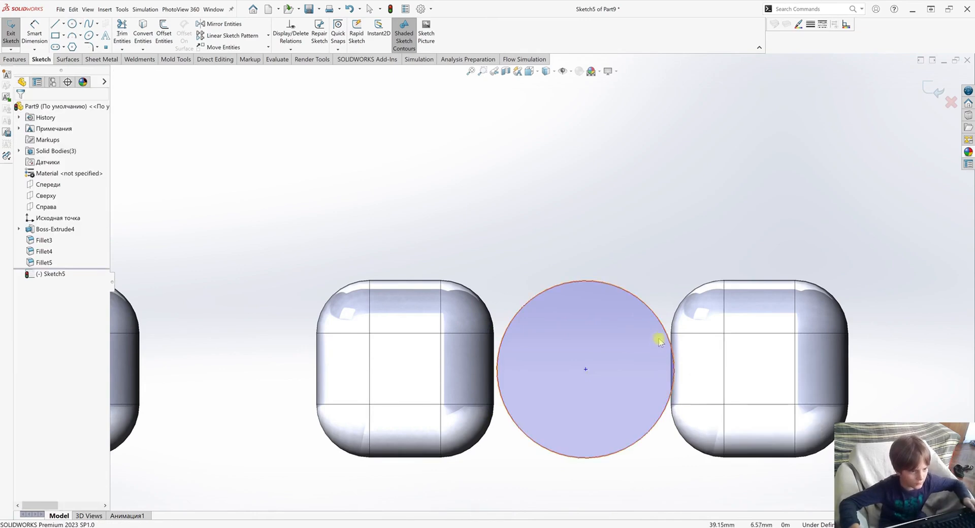
click(499, 360)
ctrl+click(489, 364)
click(391, 187)
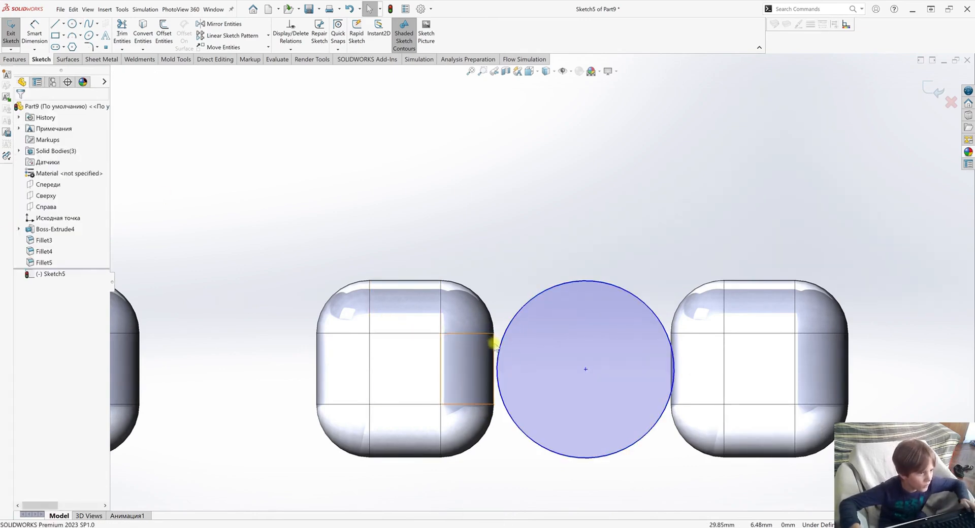
Convert the outline of the middle cube's rounded edge face beside the circle into sketch lines and trim all but the line nearest the circle
click(493, 344)
click(143, 28)
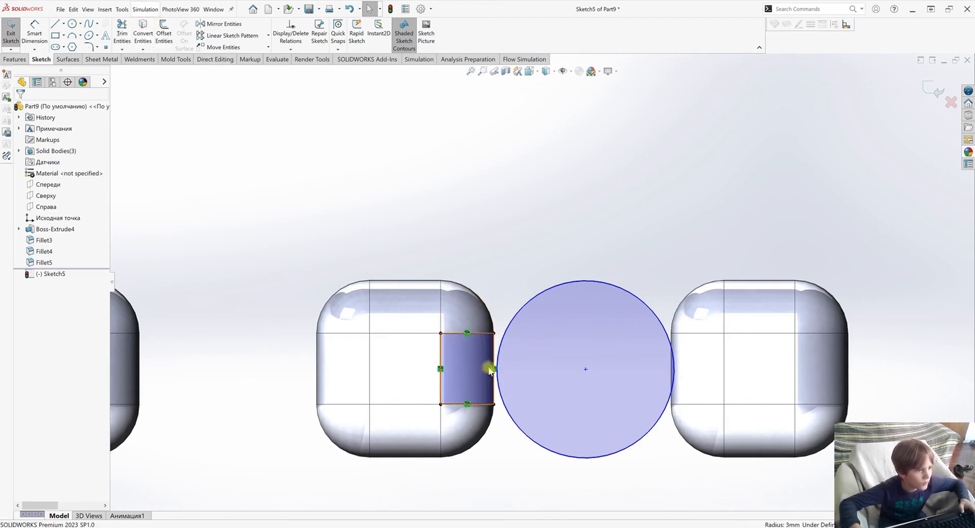
click(122, 28)
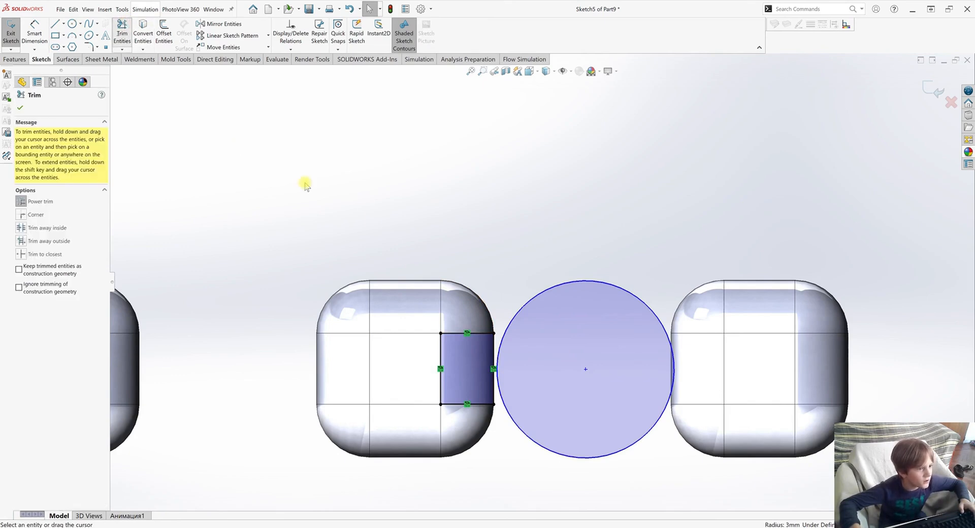
drag(398, 267, 475, 379)
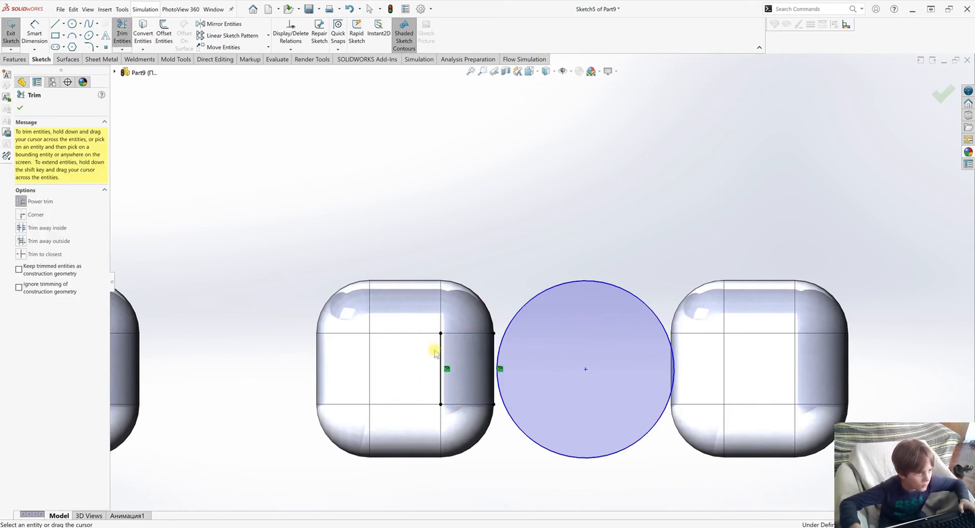
right_click(455, 336)
click(483, 365)
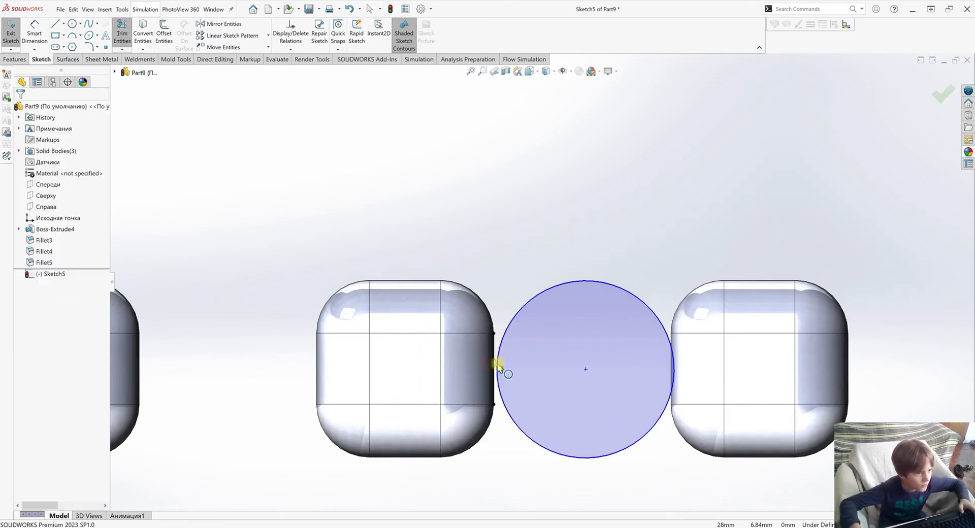
Make the circle tangent to the remaining converted line on the middle cube's side
click(495, 346)
ctrl+click(499, 364)
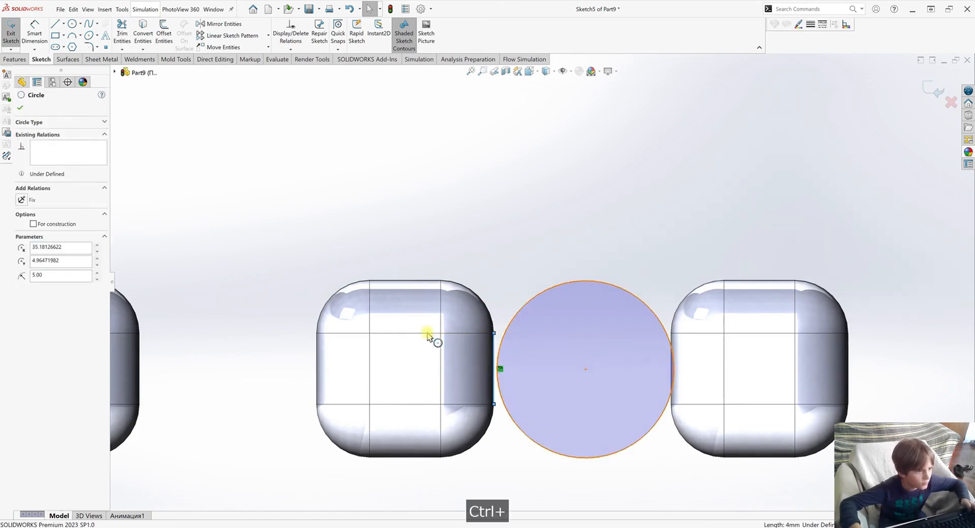
click(38, 226)
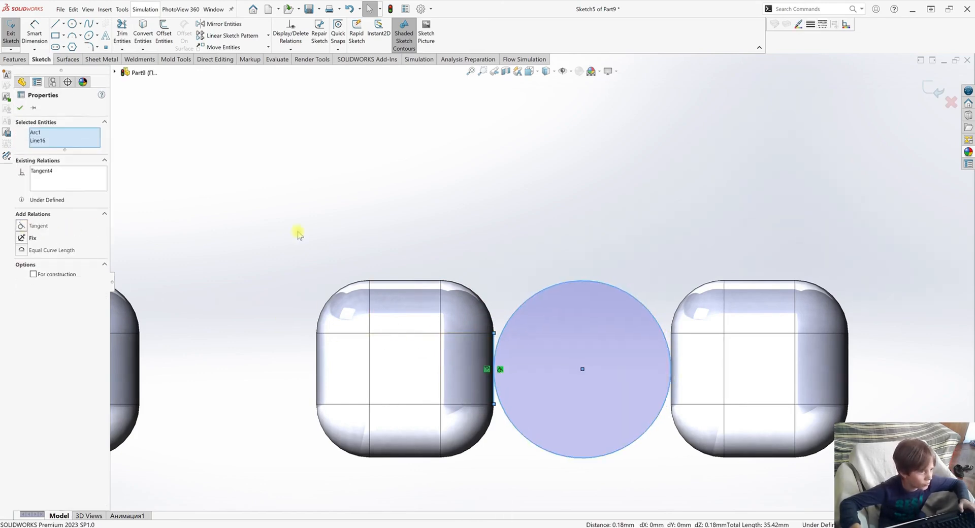
click(524, 267)
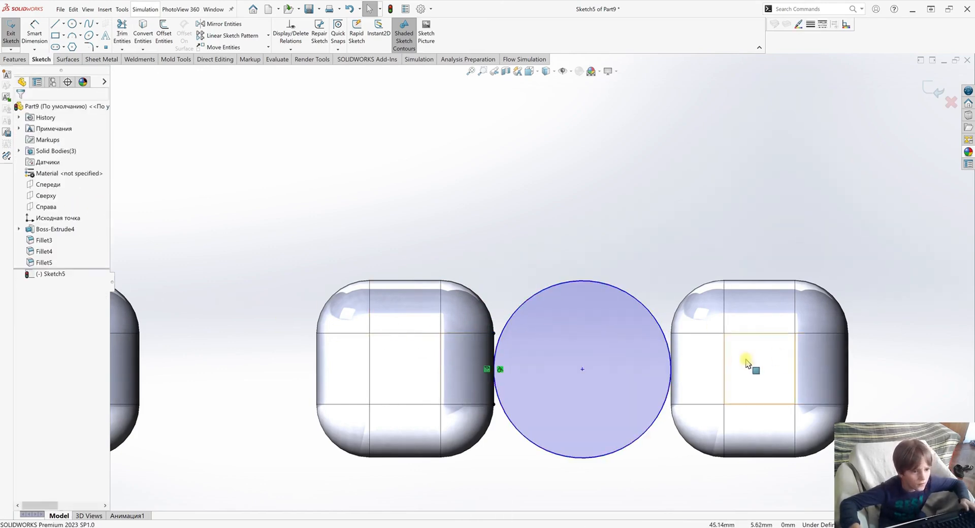
Delete the converted reference line beside the circle and finish the sketch
click(495, 337)
key(Delete)
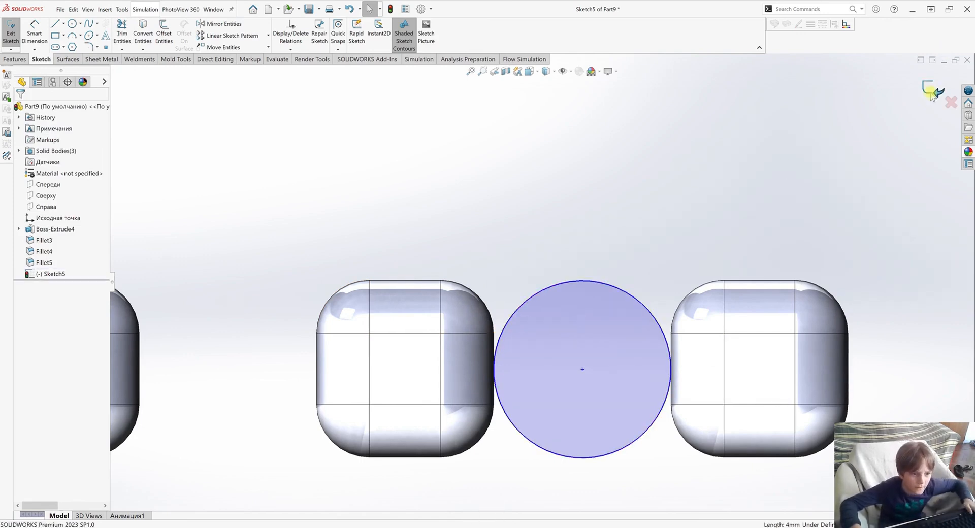
key(ctrl+b)
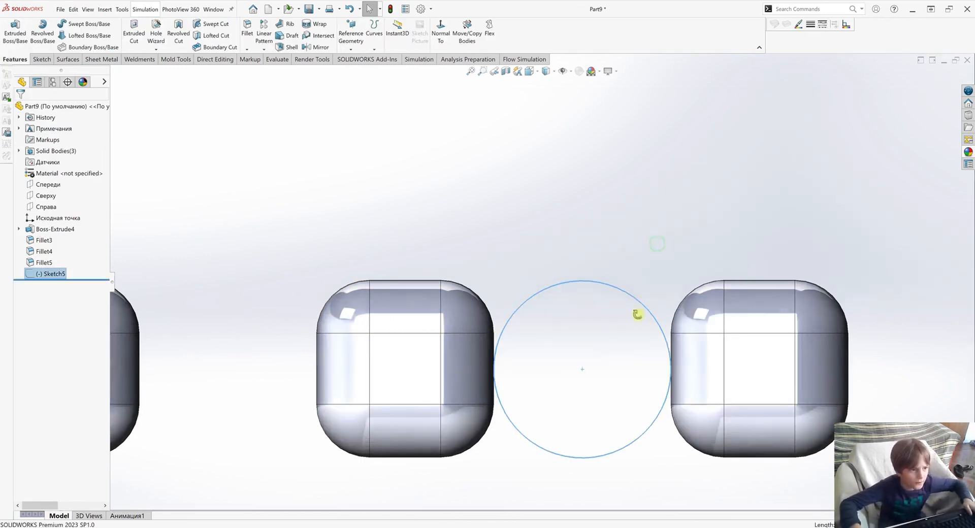
Extrude the circle Up To Surface, ending at the middle cube's flat face on the side opposite the sketch plane
middle_drag(647, 296, 429, 194)
click(14, 37)
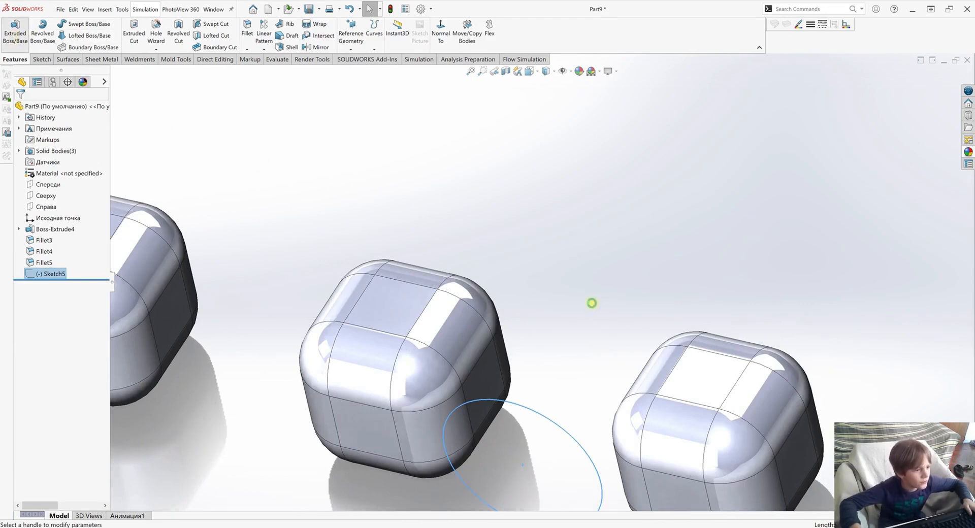
click(66, 158)
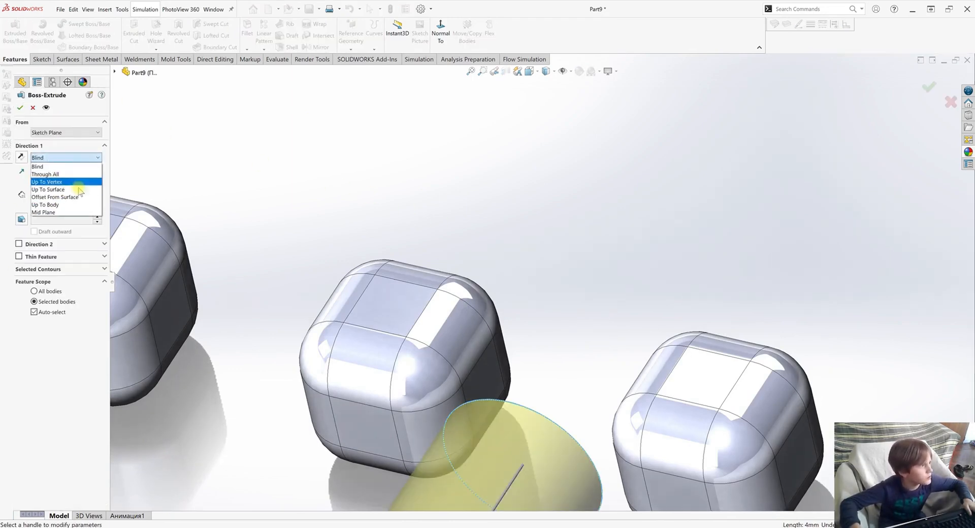
click(75, 189)
middle_drag(446, 331, 527, 344)
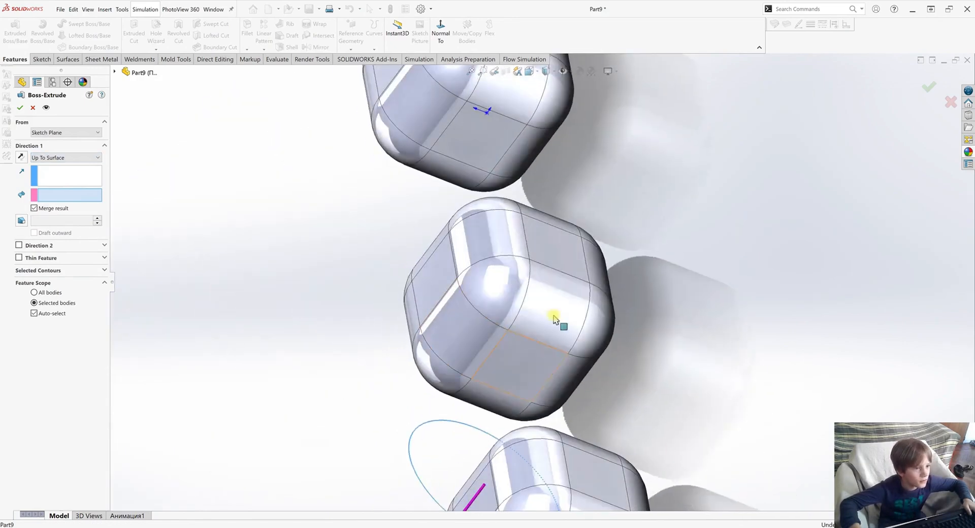
click(546, 374)
middle_drag(547, 374, 608, 312)
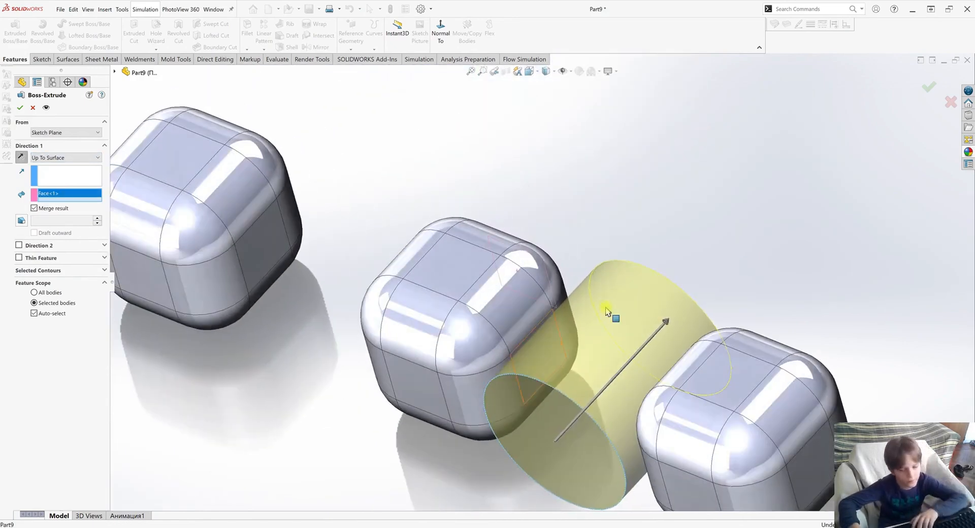
key(Return)
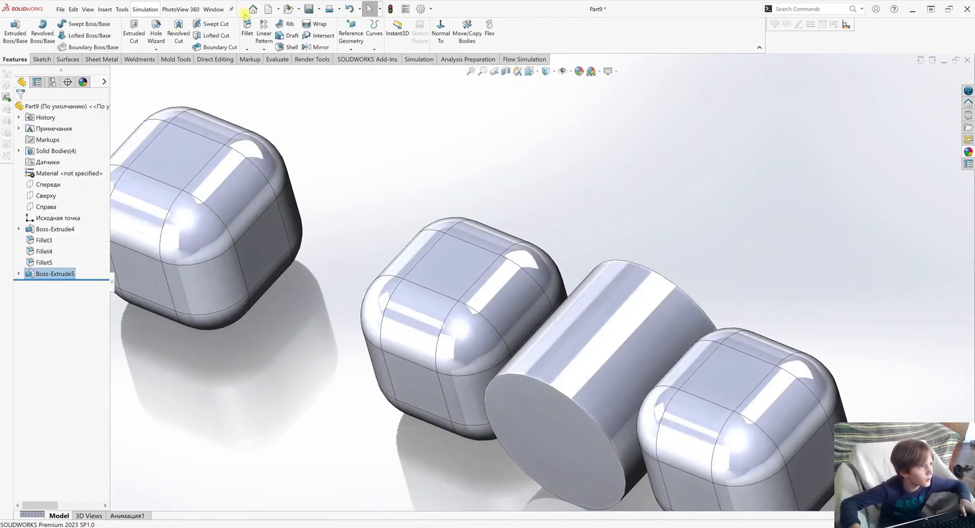
Fillet both circular end edges of the cylinder, first with a 5 mm radius and finally with 4 mm
click(614, 440)
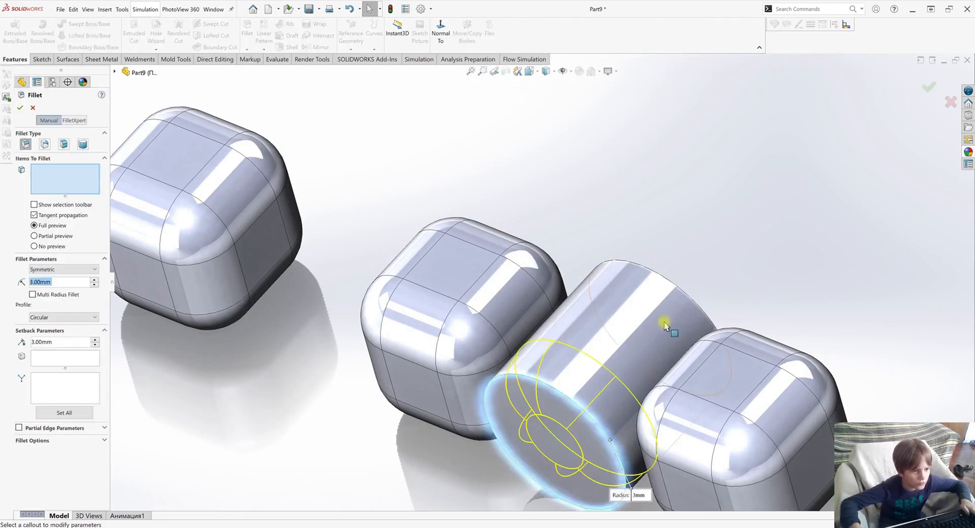
click(678, 287)
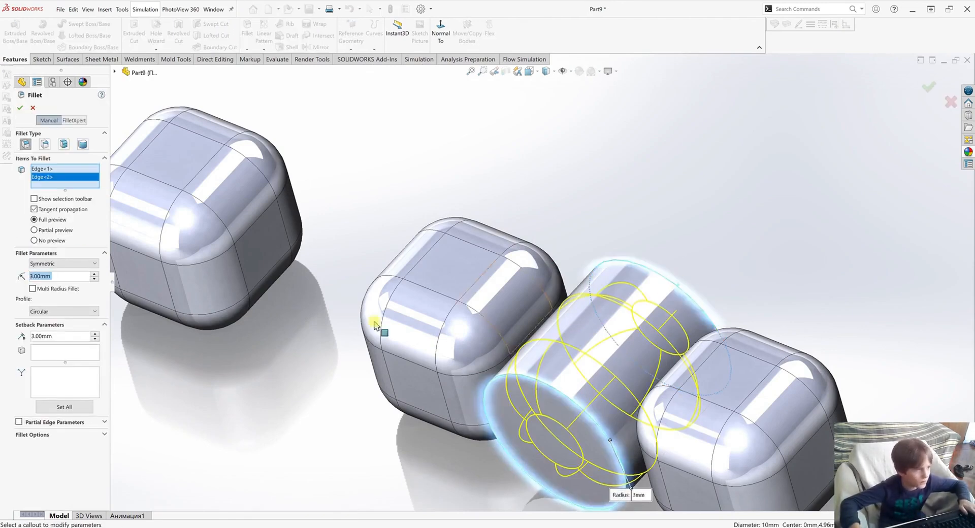
click(95, 274)
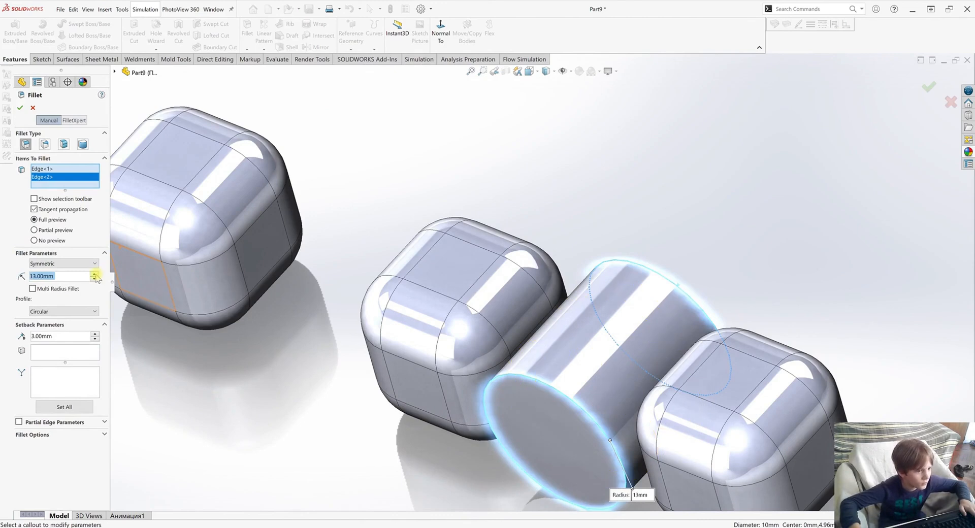
text(4)
key(Return)
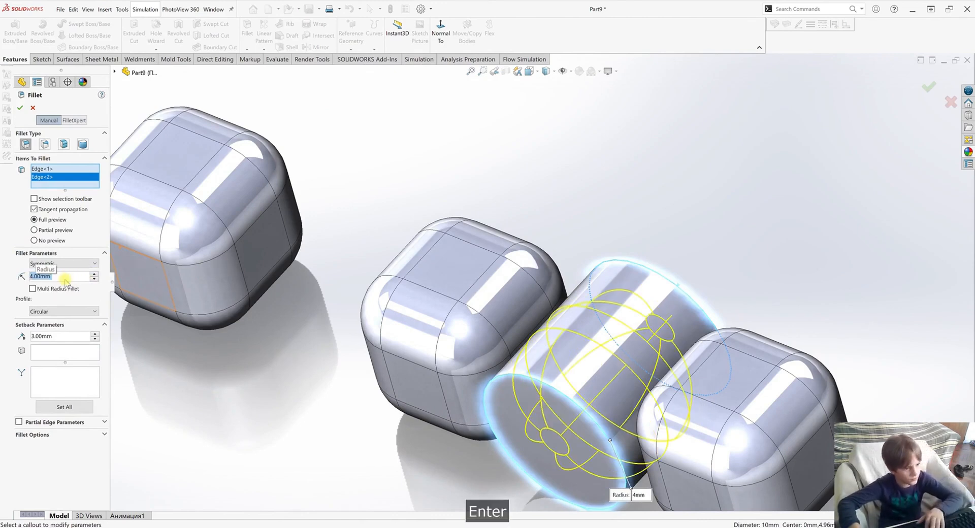
text(5)
key(Return)
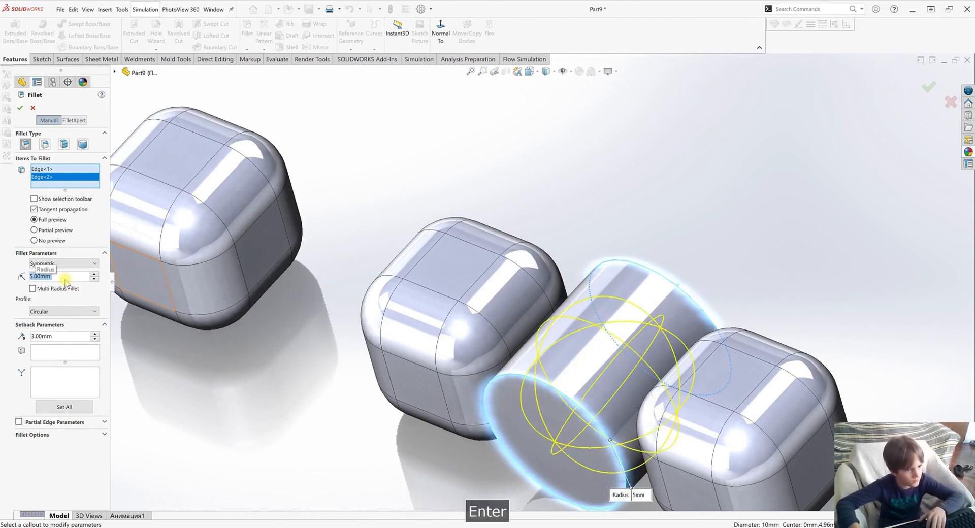
click(634, 369)
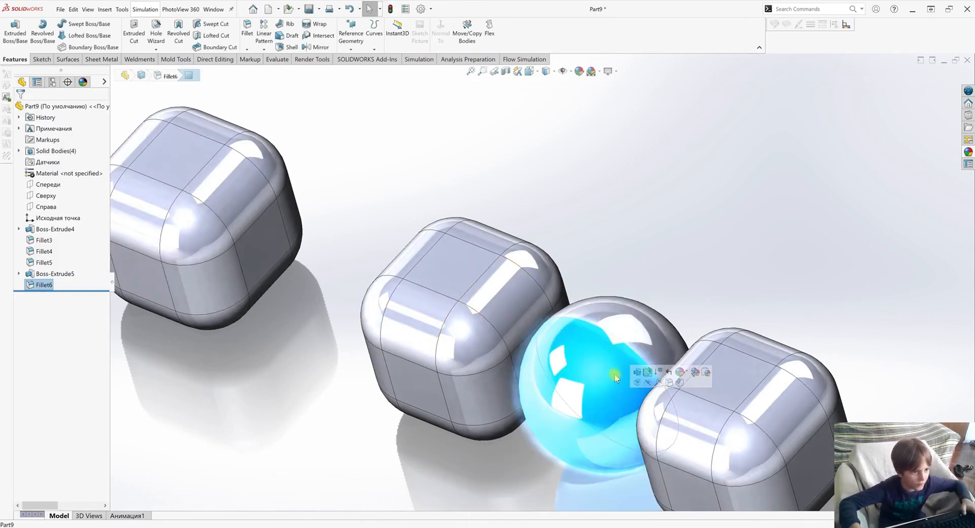
key(Return)
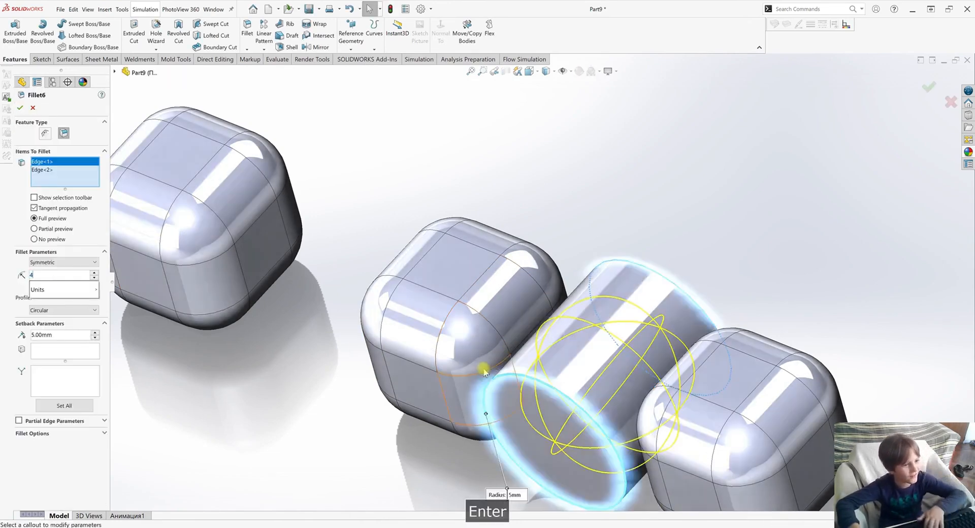
Start a linear pattern and replace its direction reference with a middle cube edge that runs along the row
scroll(579, 330, up, 3)
middle_drag(585, 324, 625, 284)
click(273, 32)
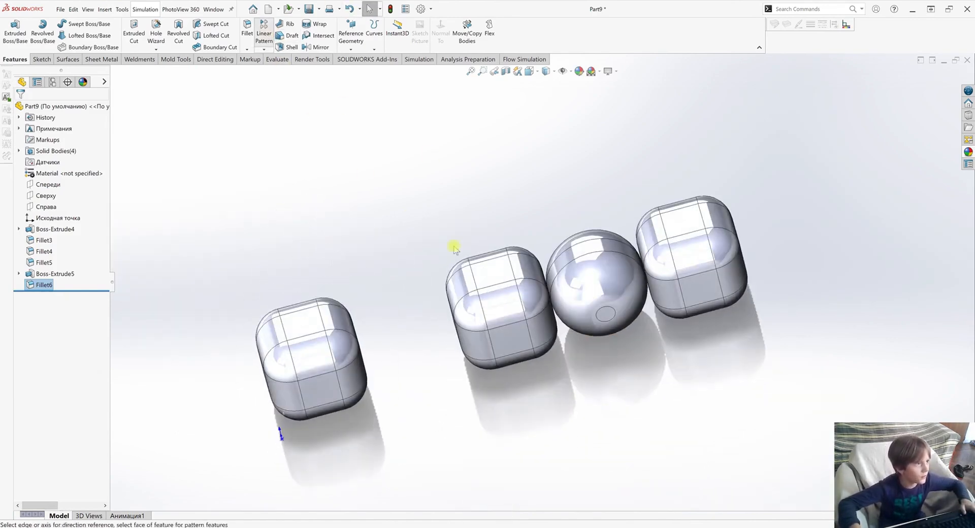
click(584, 285)
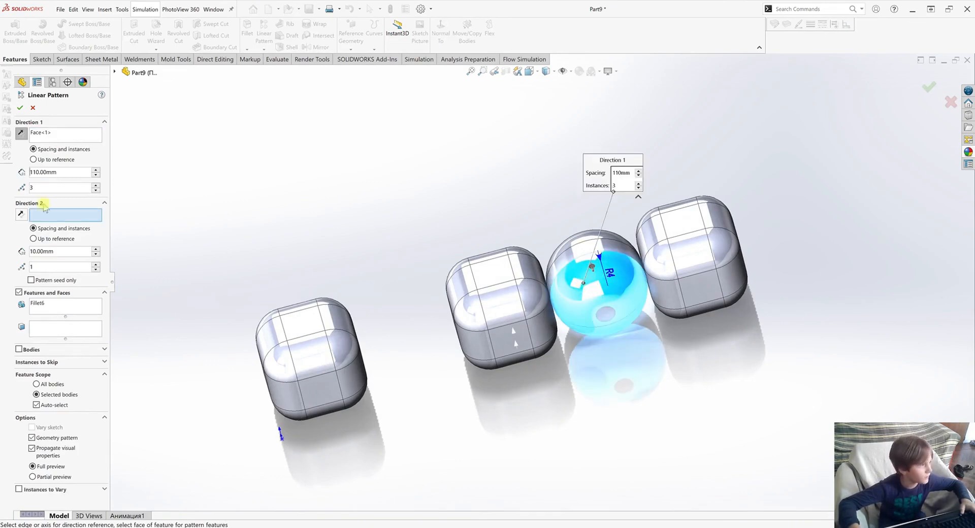
click(50, 133)
right_click(50, 133)
click(76, 151)
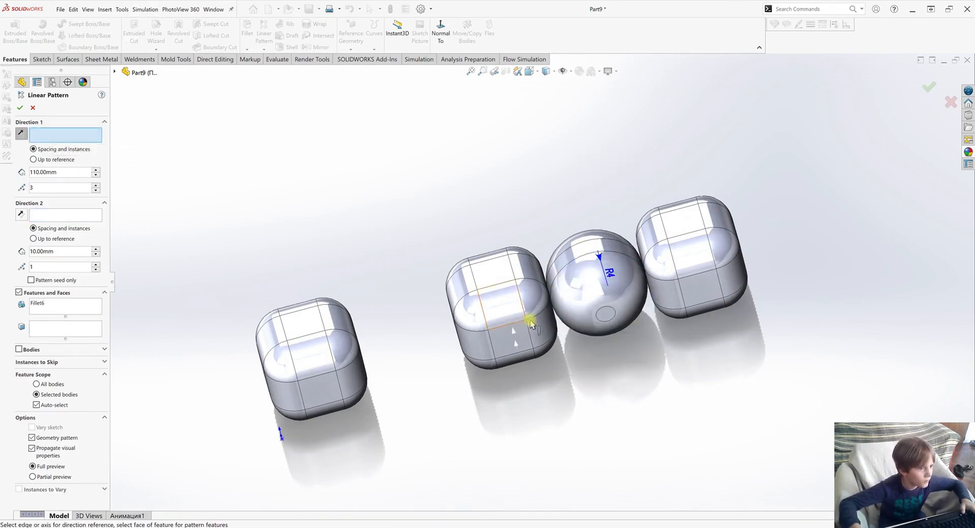
click(500, 285)
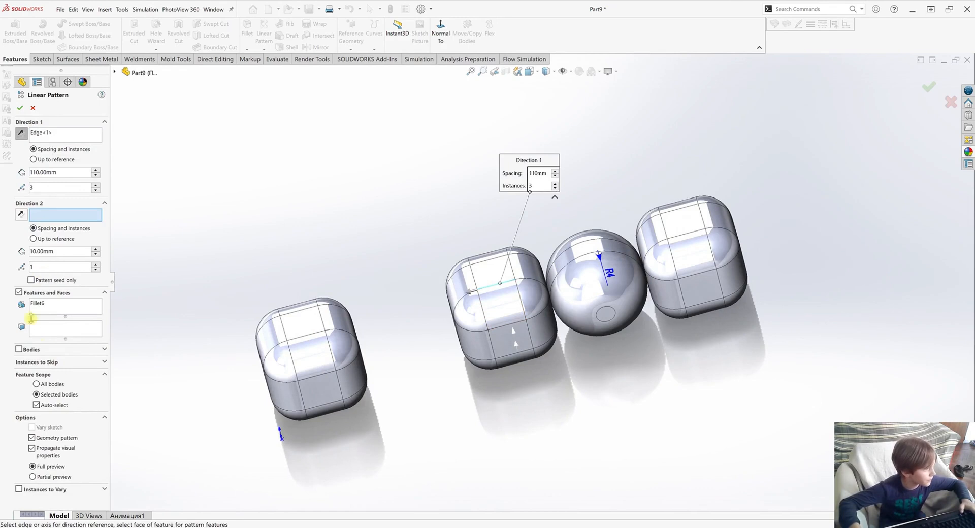
Remove the fillet feature from the pattern and choose the rounded cylinder as the body to pattern
click(51, 305)
right_click(51, 305)
click(71, 322)
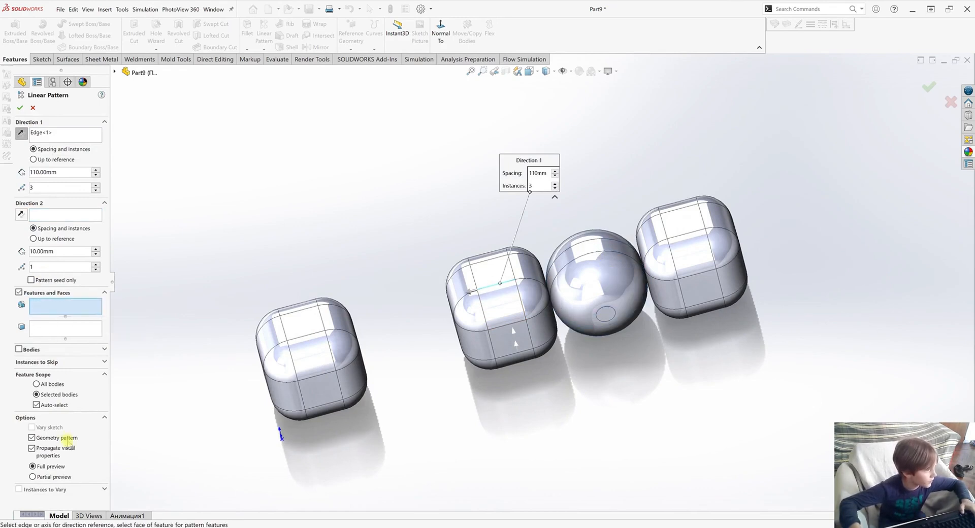
click(31, 349)
click(559, 300)
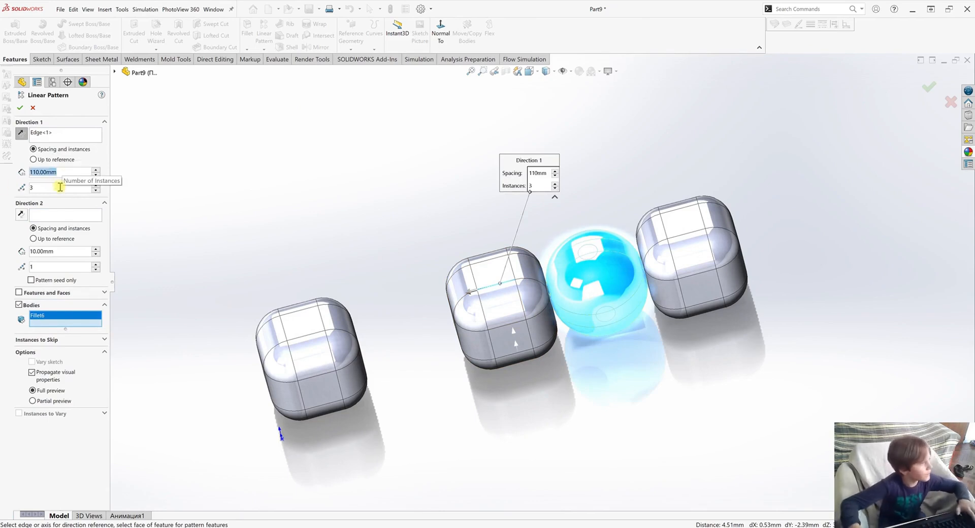
Set the pattern spacing to 20 mm with 2 instances and create the linear pattern
key(Return)
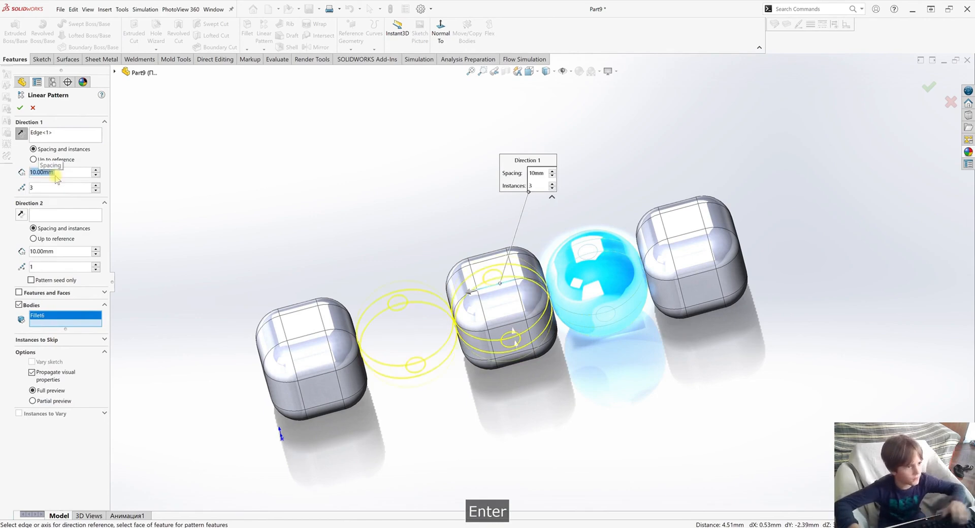
scroll(46, 175, up, 1)
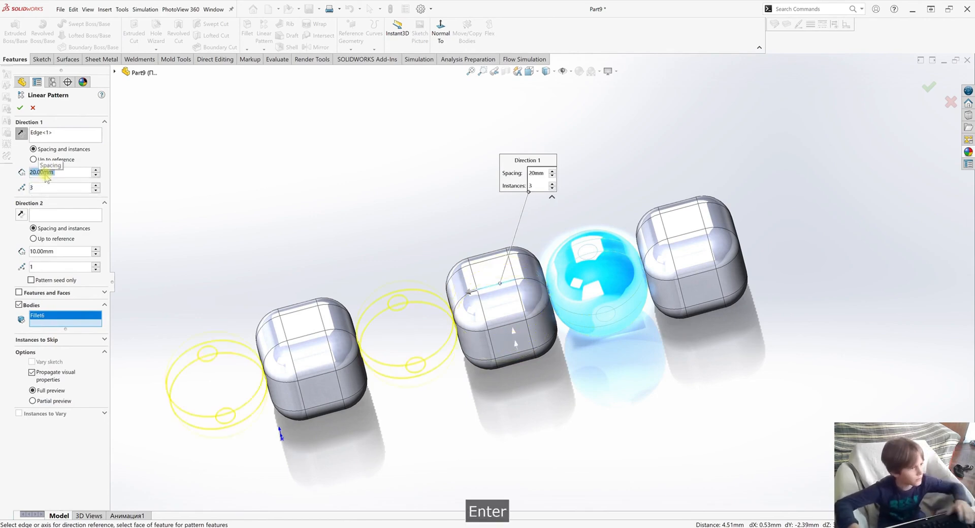
click(96, 190)
middle_drag(389, 302, 395, 347)
key(Return)
Open a sketch on the flat outer end face of the cube at the origin and view it straight on
mouse_move(392, 311)
middle_down()
mouse_move(492, 416)
mouse_move(492, 307)
mouse_move(518, 307)
mouse_move(772, 405)
mouse_move(527, 239)
mouse_move(445, 414)
middle_up()
click(407, 387)
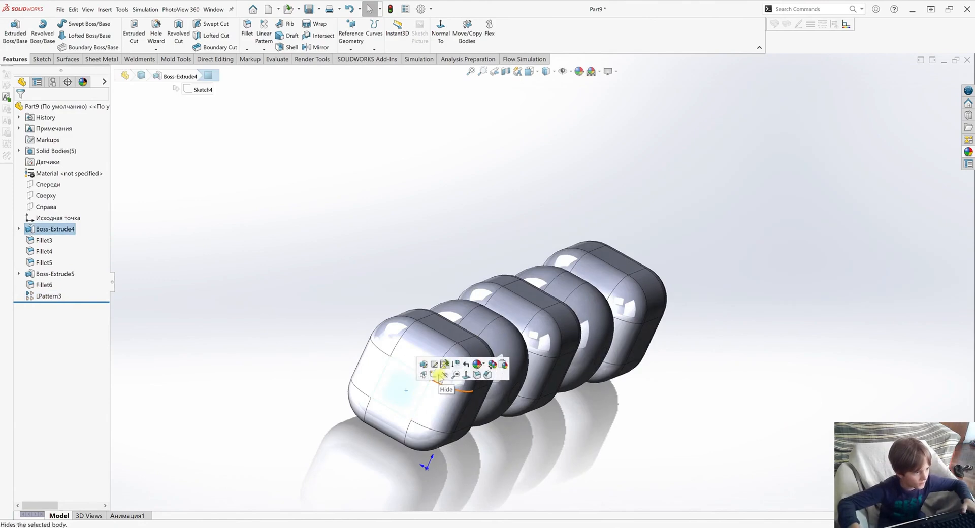
click(506, 357)
key(ctrl+8)
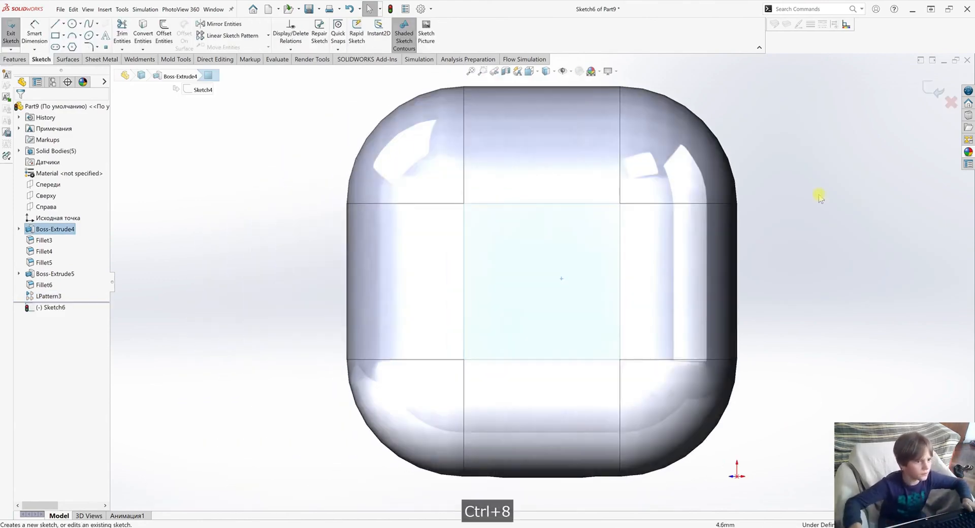
key(Escape)
click(73, 26)
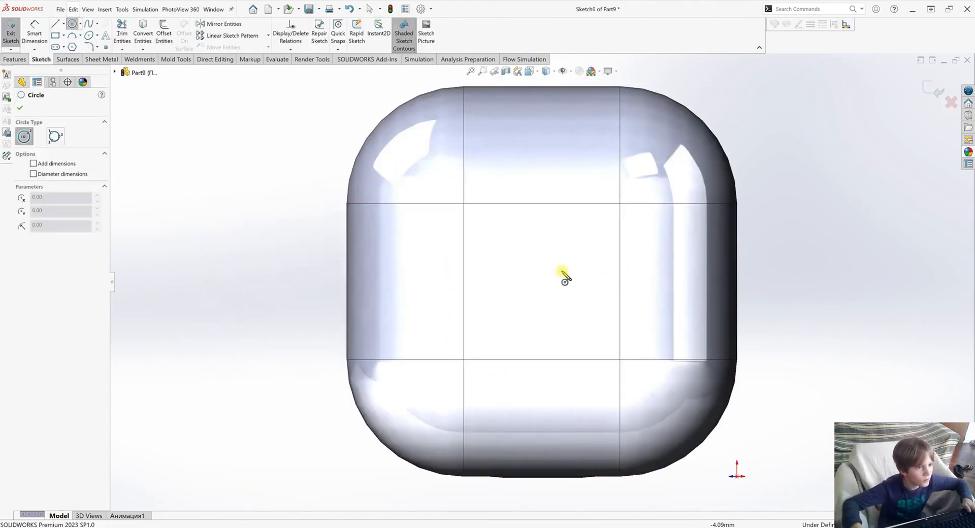
key(Escape)
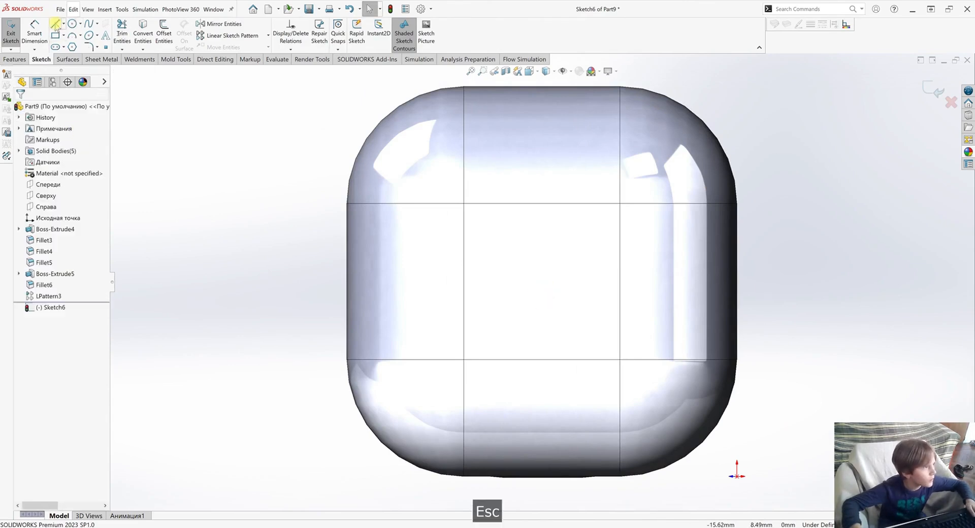
Sketch a horizontal line across the full width of the end cube, joining the midpoints of its two side edges
click(55, 24)
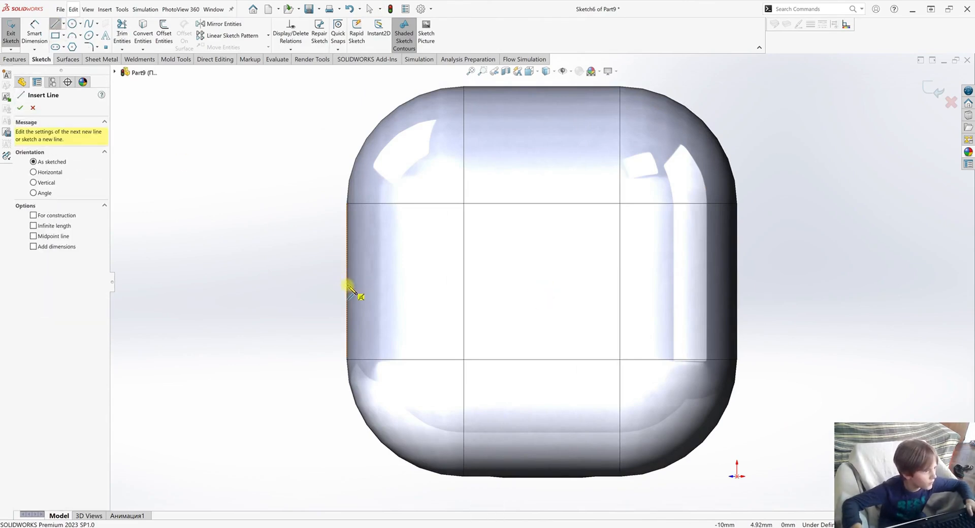
click(347, 280)
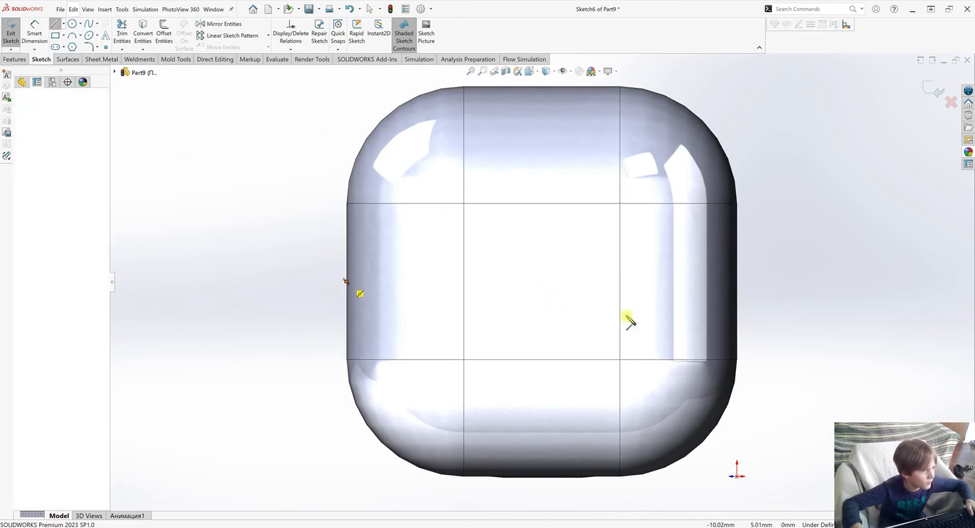
click(737, 281)
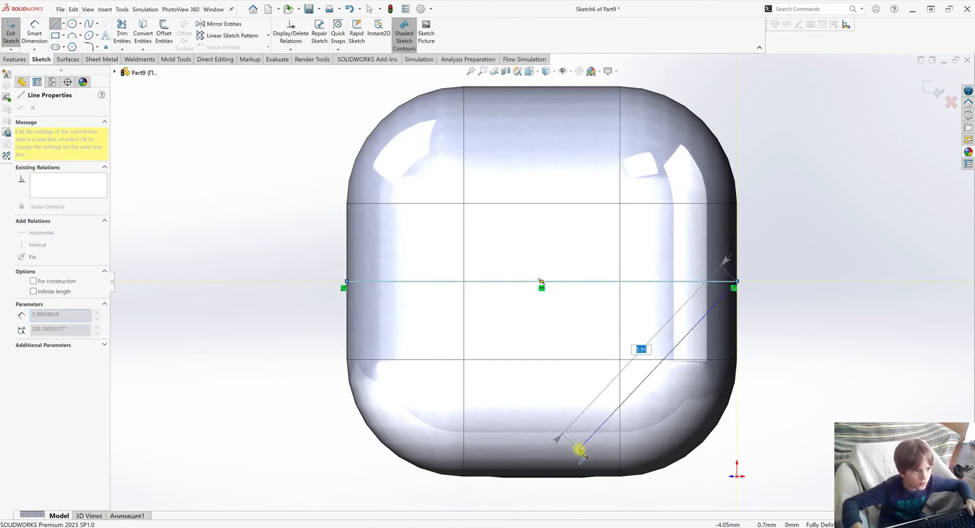
right_click(583, 407)
click(604, 440)
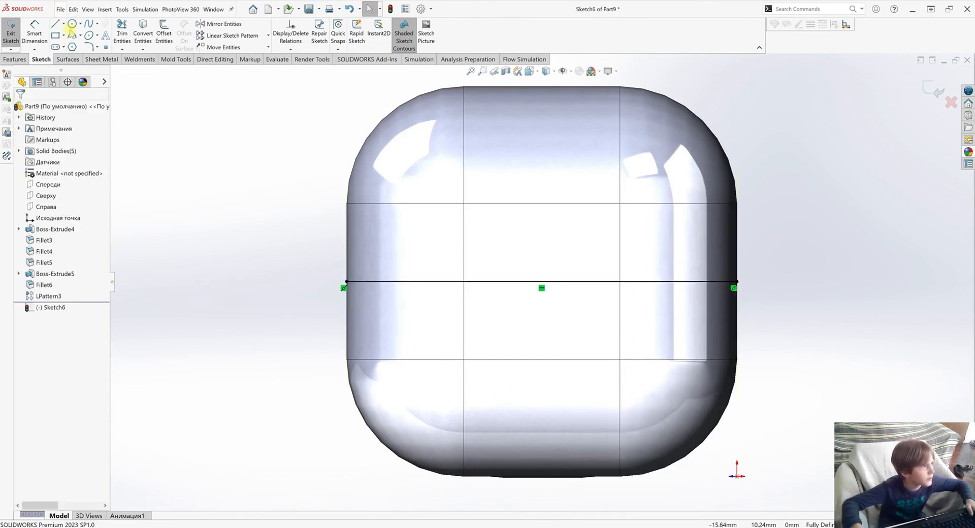
Sketch a vertical line about 10 mm long from the midpoint of the cube's lower edge to the midpoint of its upper edge
key(l)
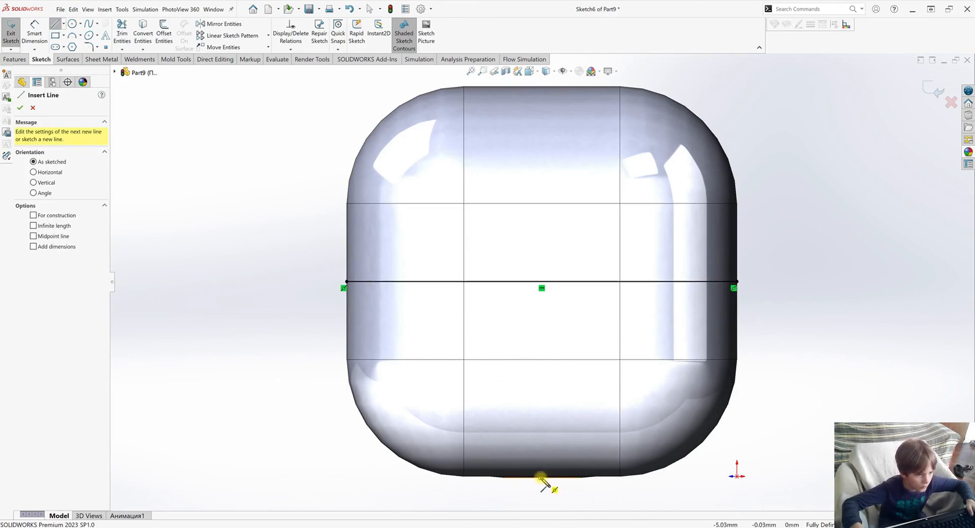
click(541, 478)
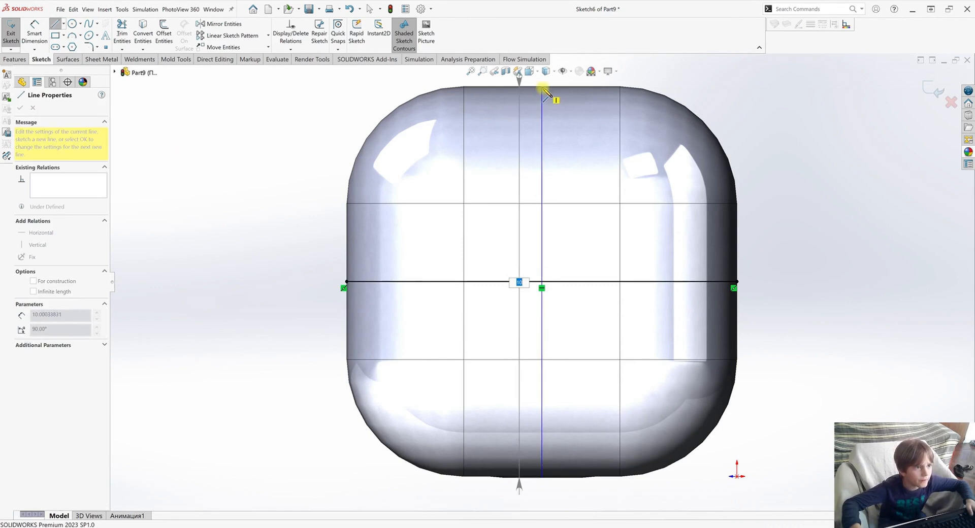
click(543, 87)
right_click(562, 102)
click(572, 118)
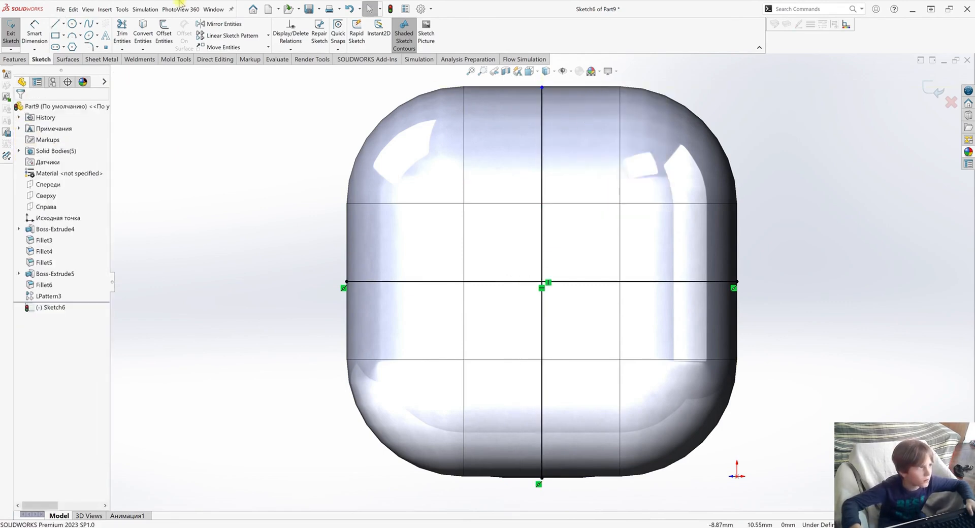
click(56, 24)
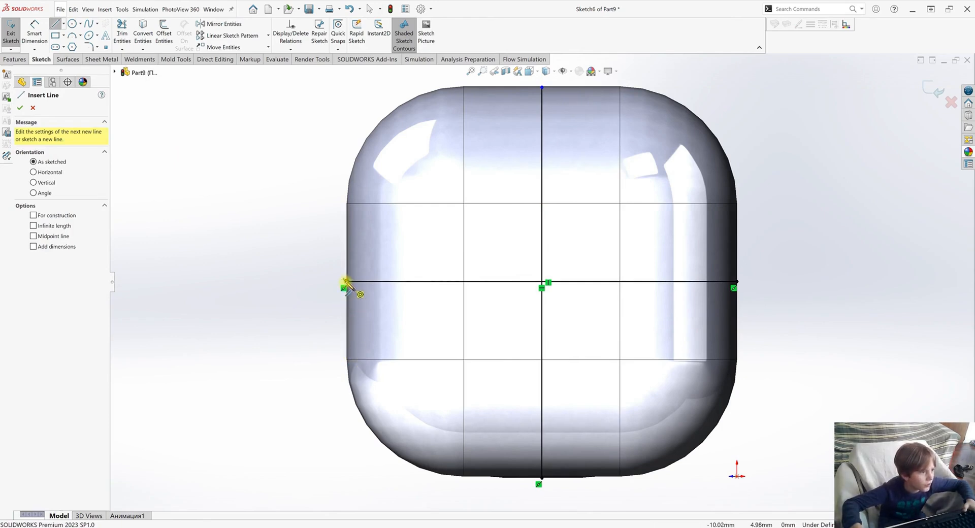
right_click(429, 333)
click(457, 341)
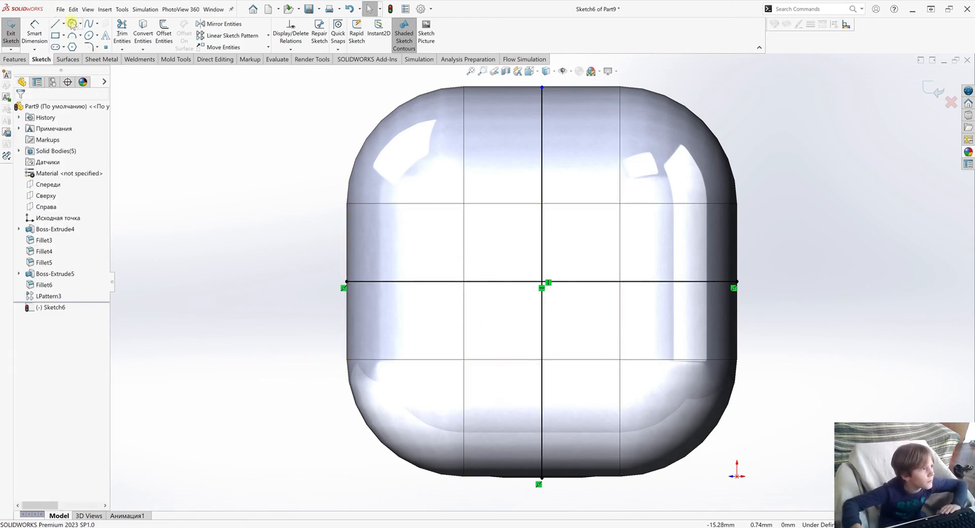
Sketch a small circle of about 0.37 mm radius centred on the crossing of the horizontal and vertical lines
click(72, 23)
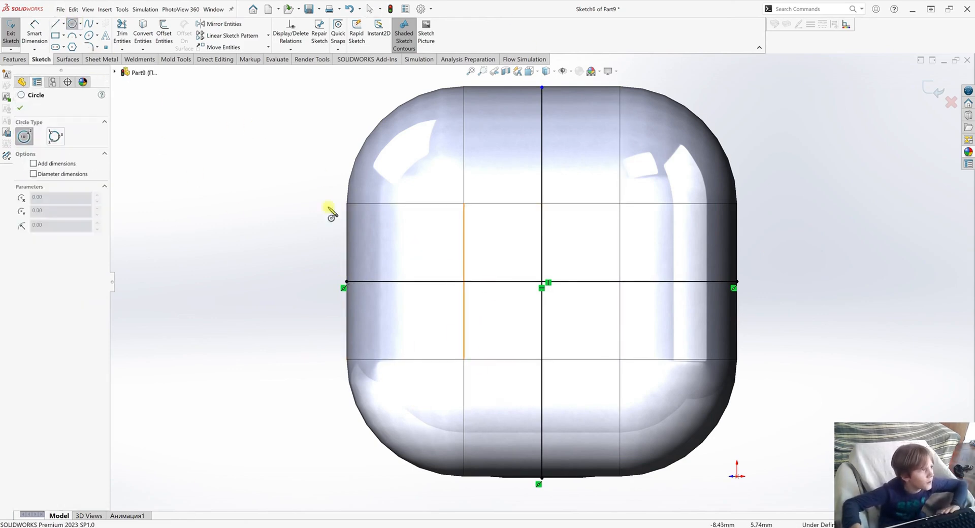
click(542, 282)
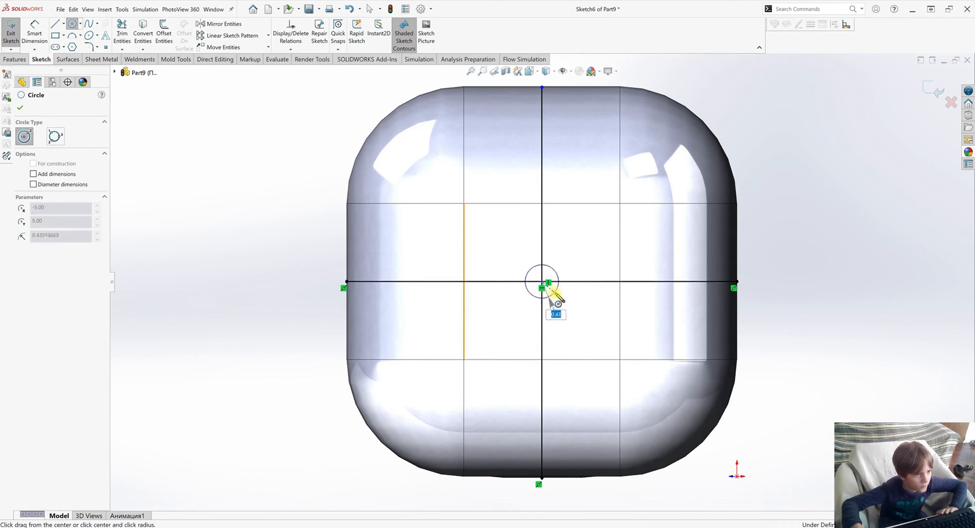
click(554, 289)
middle_drag(577, 312, 576, 346)
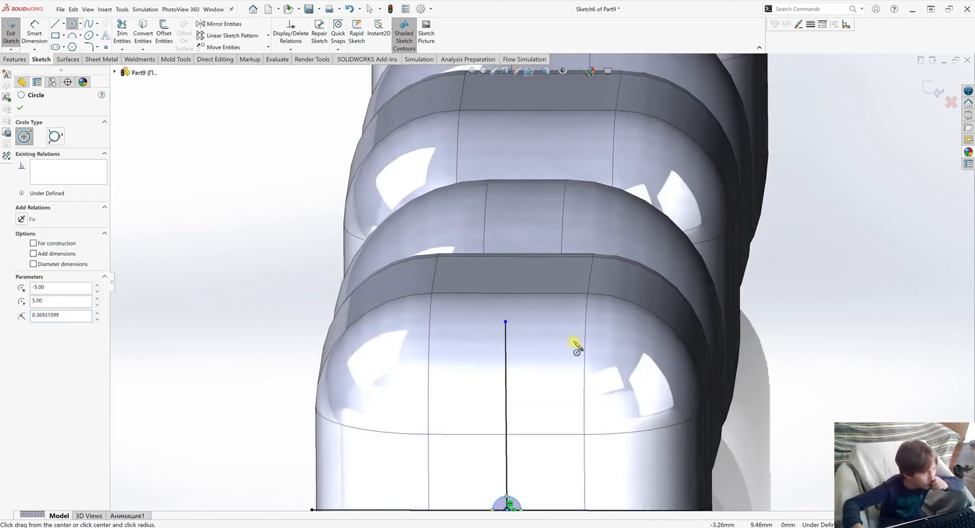
right_click(559, 325)
click(582, 333)
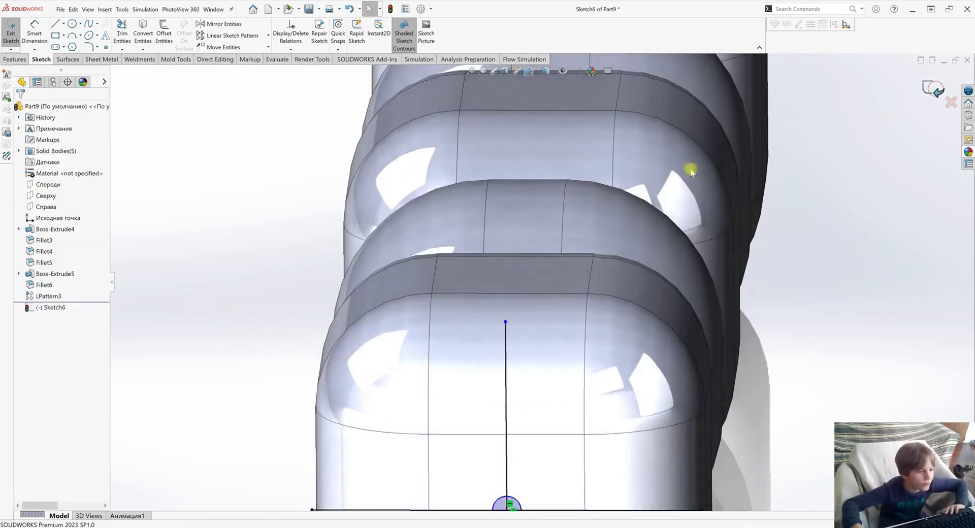
Start an extruded boss from the sketch and select all four quarter regions of the circle as contours
click(16, 35)
click(15, 34)
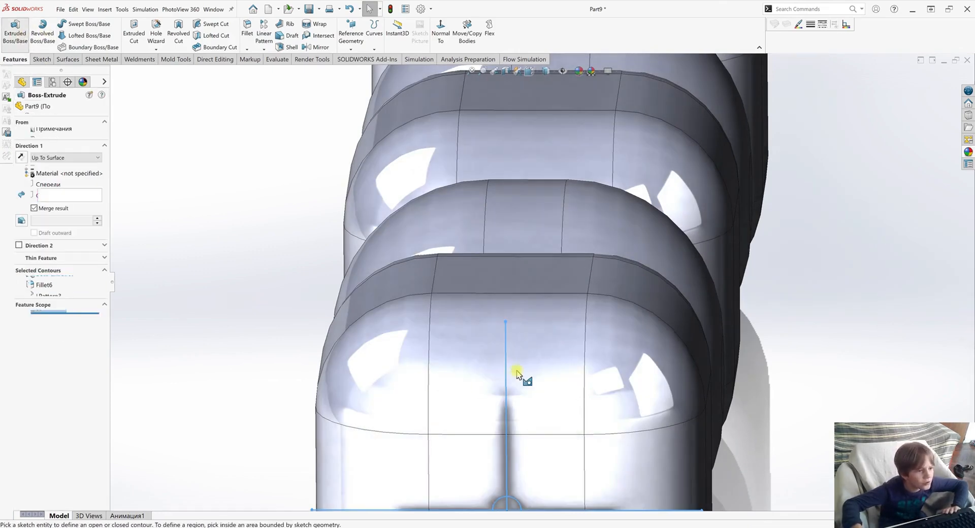
middle_drag(497, 414, 508, 441)
click(518, 469)
click(507, 468)
click(507, 477)
click(517, 478)
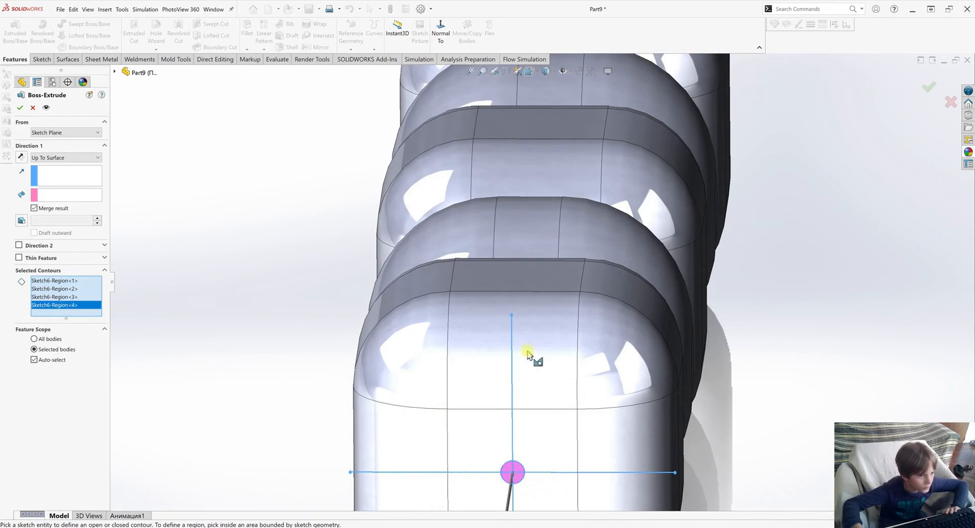
Set the first direction to Blind at 10 mm and enable a second direction extending 58 mm through the whole row
click(52, 162)
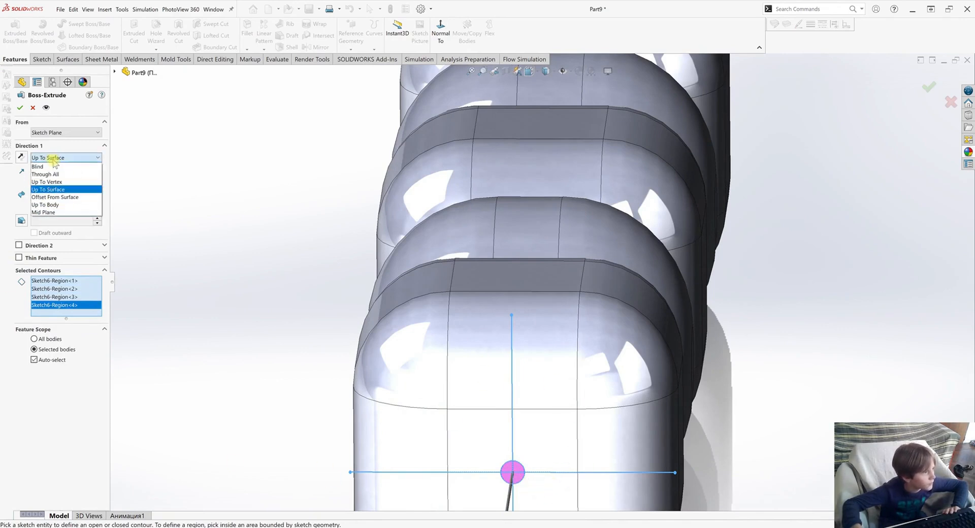
click(50, 166)
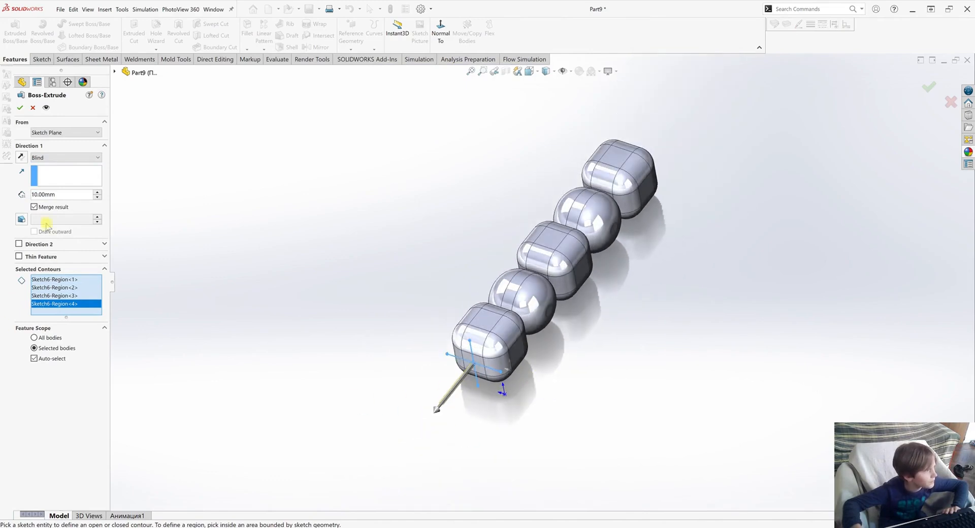
click(20, 246)
drag(490, 350, 662, 127)
middle_drag(648, 180, 647, 263)
drag(704, 120, 713, 114)
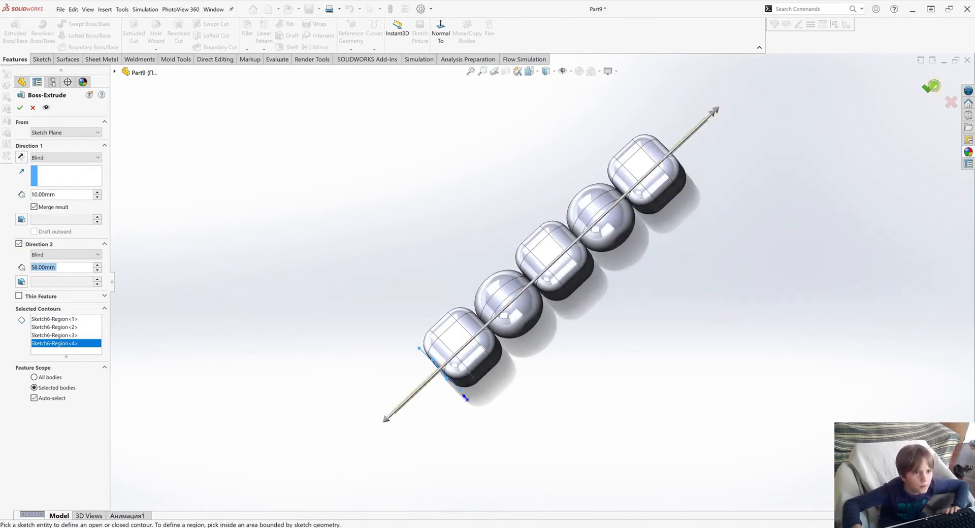
Turn off merging of the result and create the two-direction extrusion as a separate rod body
middle_drag(675, 276, 709, 211)
scroll(587, 265, down, 5)
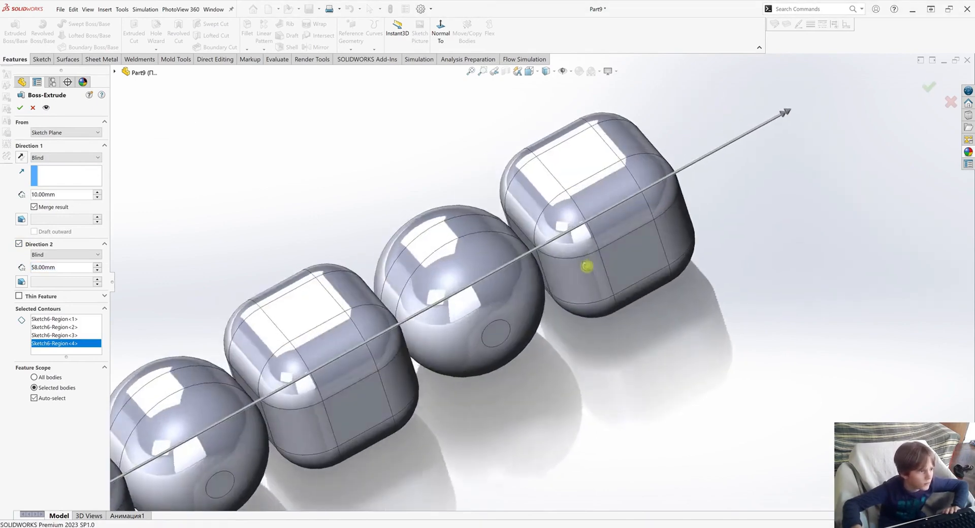
middle_drag(587, 266, 600, 265)
click(48, 208)
scroll(342, 269, up, 4)
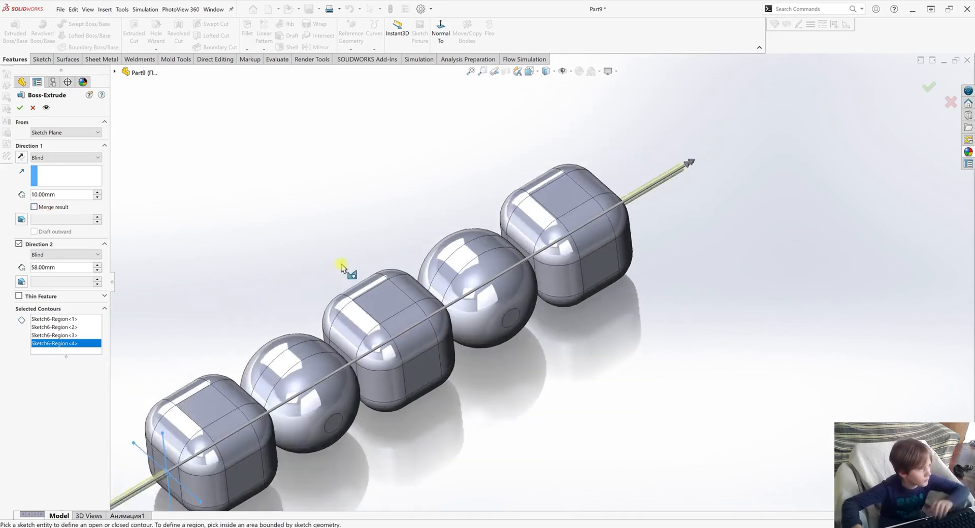
key(Return)
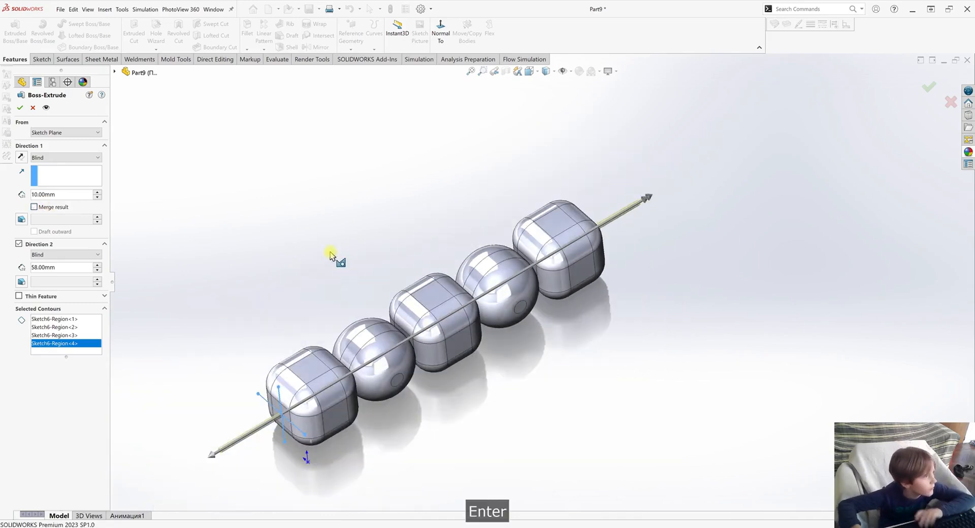
Apply the polished beech 2d wood appearance to the thin rod running through the row
middle_drag(331, 246, 308, 418)
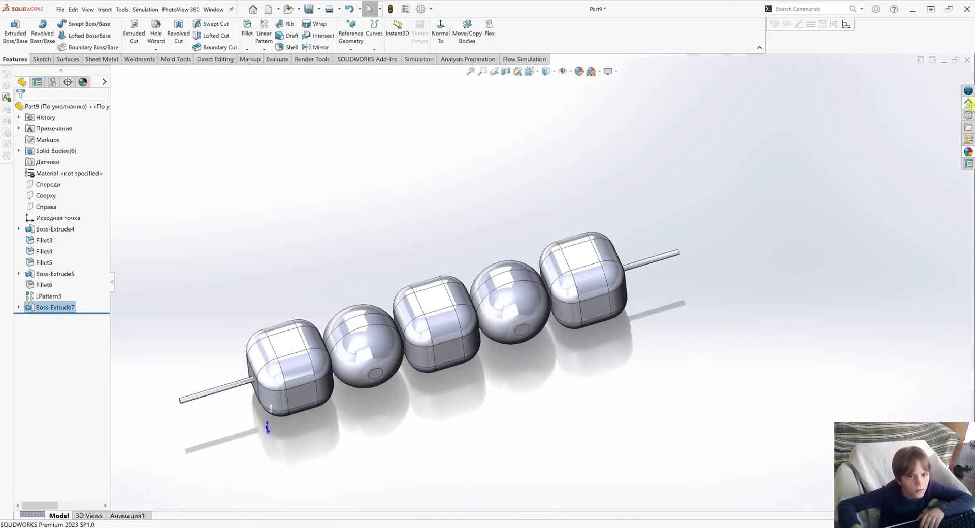
click(968, 152)
scroll(680, 216, down, 3)
scroll(681, 217, down, 2)
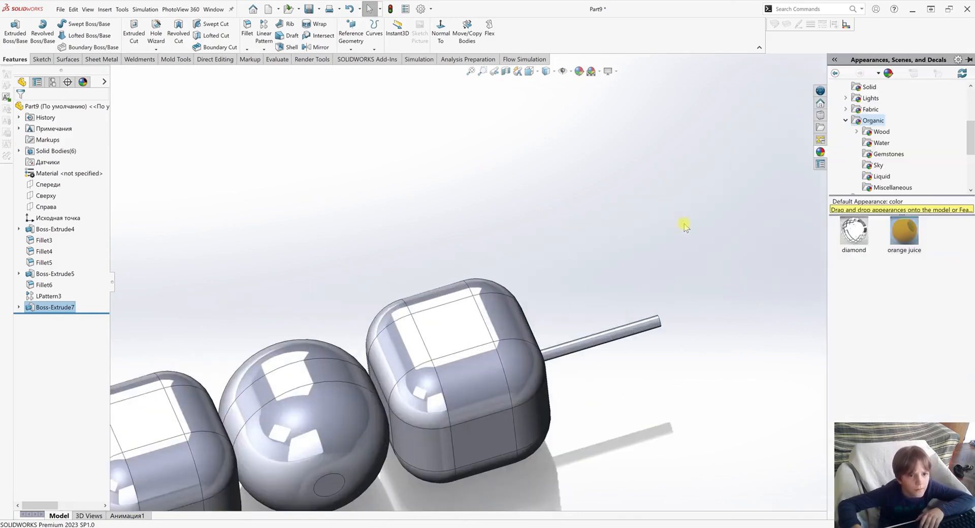
click(846, 120)
click(846, 120)
scroll(882, 117, down, 1)
click(881, 98)
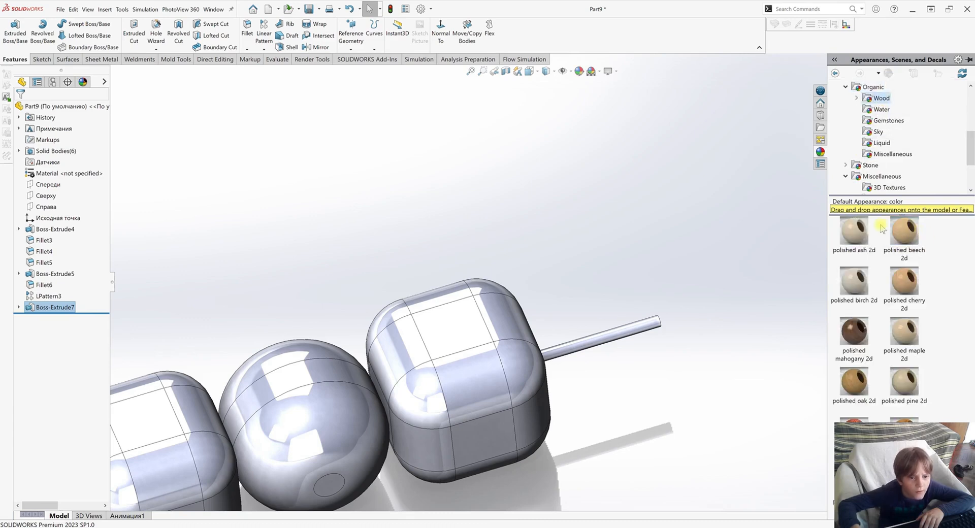
drag(917, 228, 657, 325)
scroll(583, 349, up, 2)
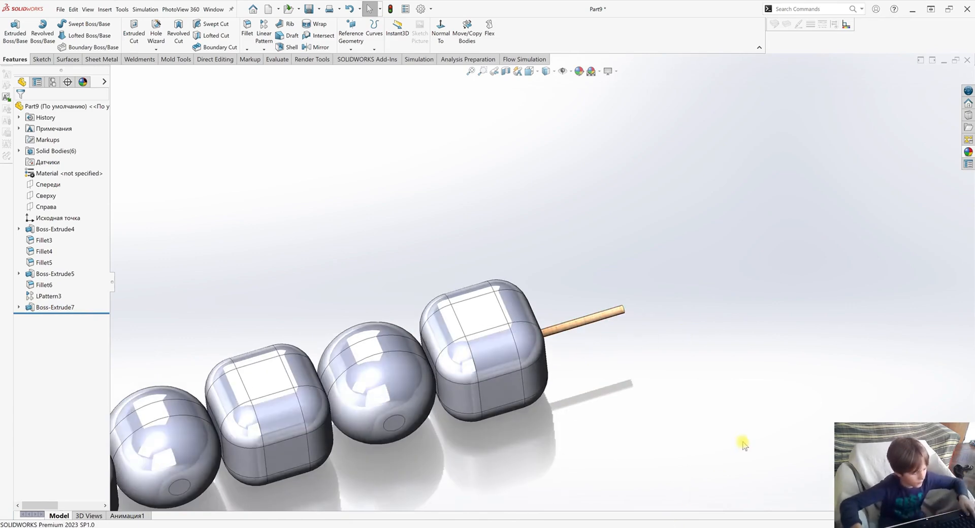
Apply a brown speckled, bread-like texture to the whole body of the end cube farthest from the origin
key(super+e)
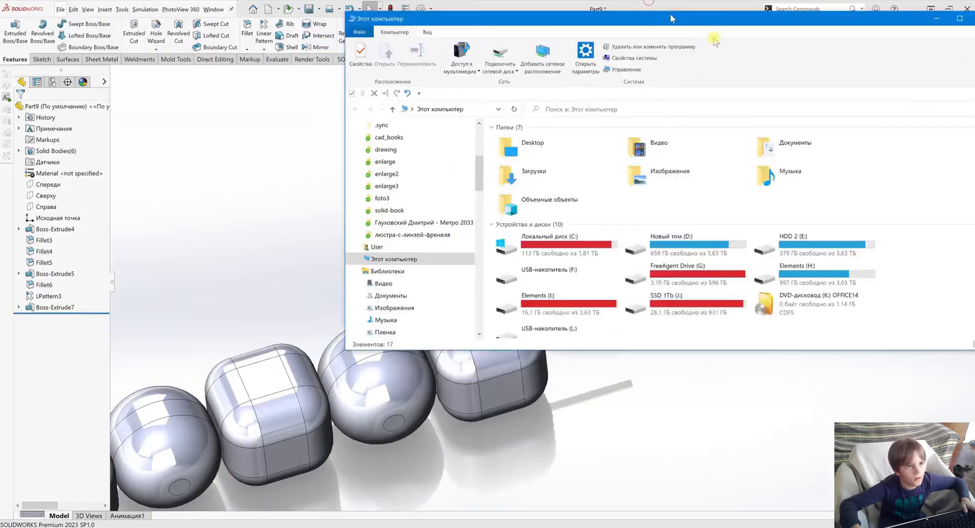
key(alt+F4)
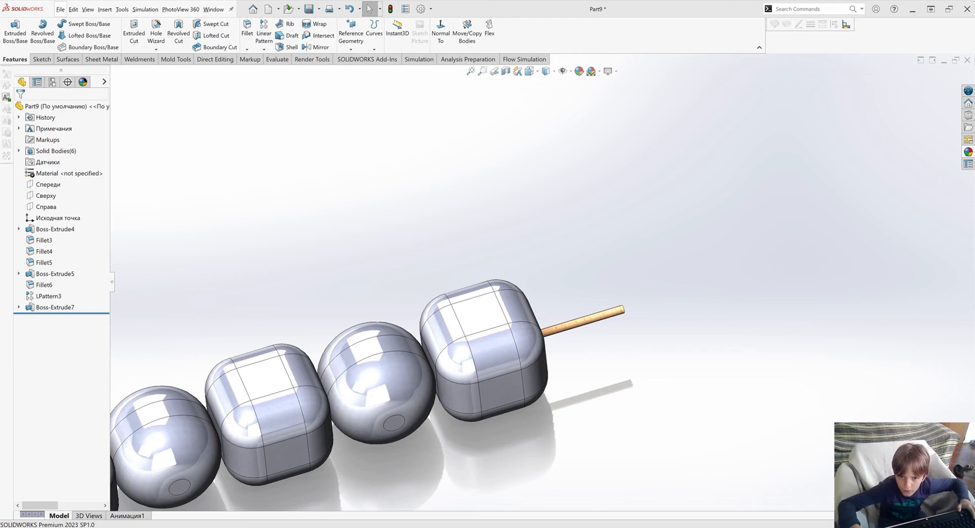
drag(789, 188, 483, 318)
click(495, 316)
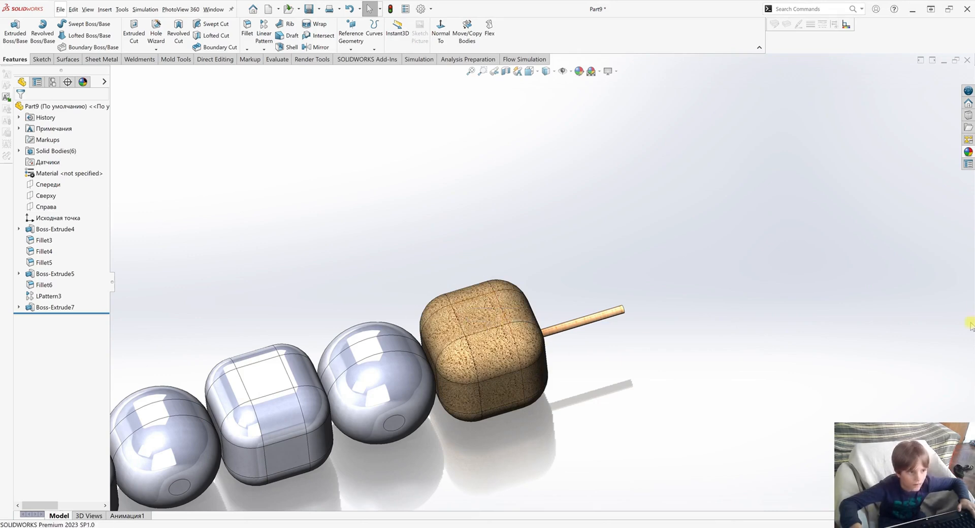
Apply the same brown speckled texture to the bodies of the middle cube and the cube at the origin
drag(497, 317, 243, 374)
click(260, 375)
scroll(447, 405, up, 3)
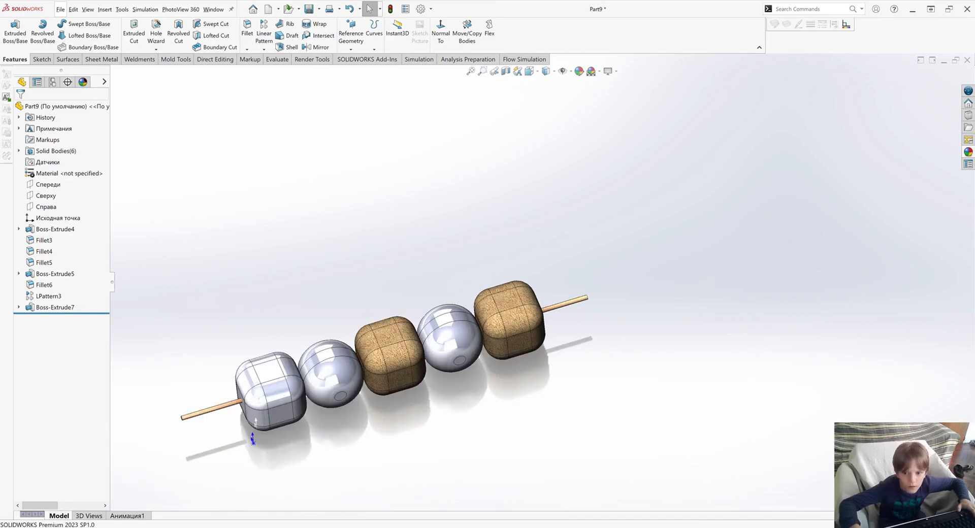
drag(864, 274, 262, 373)
click(278, 367)
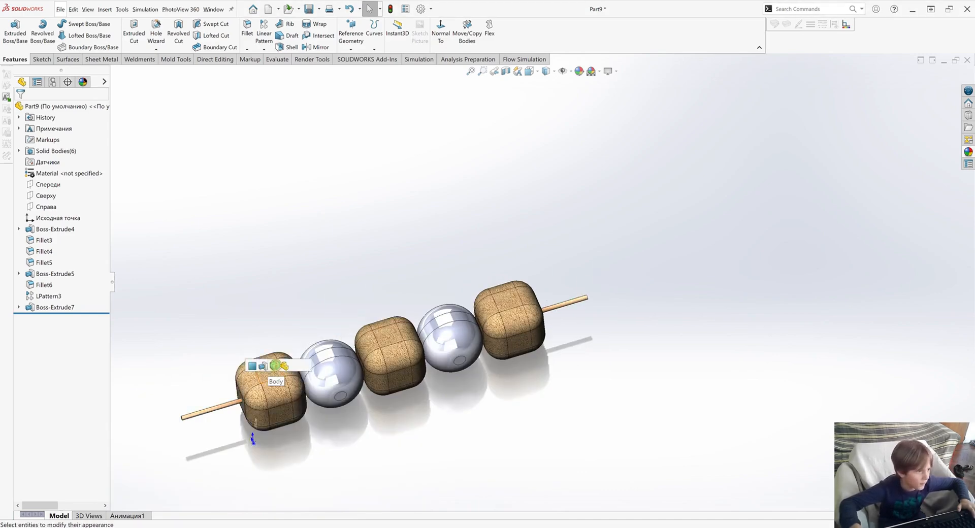
Examine the brown speckled texture on the cubes up close and from several distances
scroll(345, 336, down, 4)
scroll(435, 232, down, 6)
scroll(446, 322, up, 4)
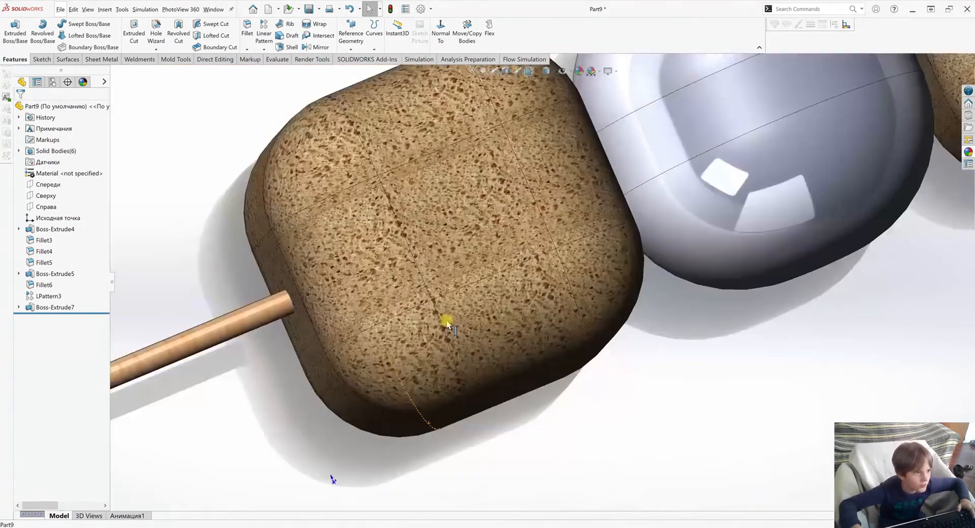
scroll(545, 226, down, 5)
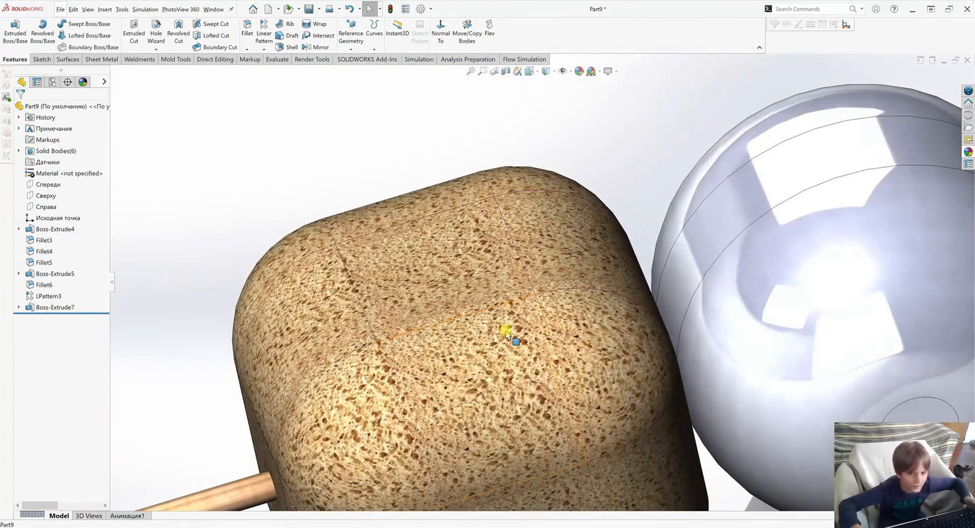
scroll(494, 348, up, 5)
scroll(494, 348, up, 5)
scroll(494, 348, down, 3)
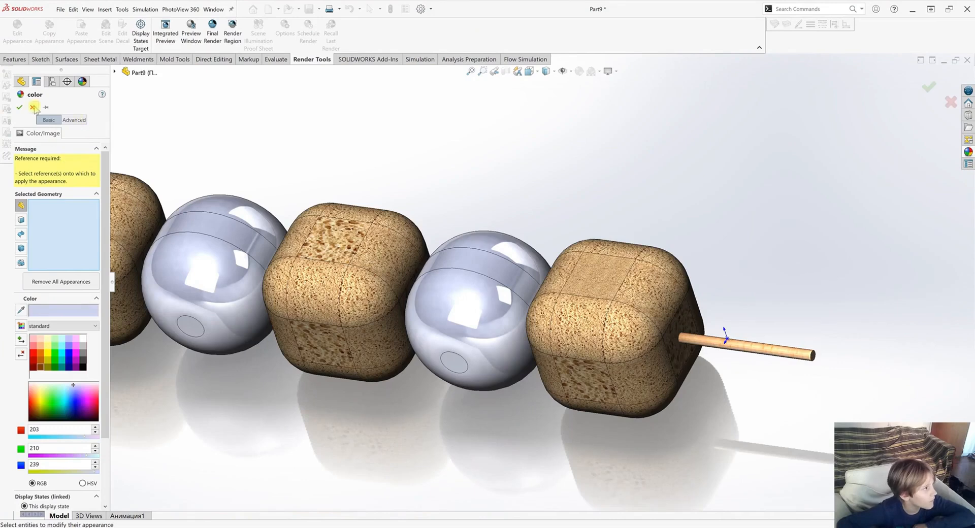
Open the speckled texture's mapping for the cube at the origin, switch to feature selection and remove the top face from the selected geometry
click(33, 106)
click(597, 274)
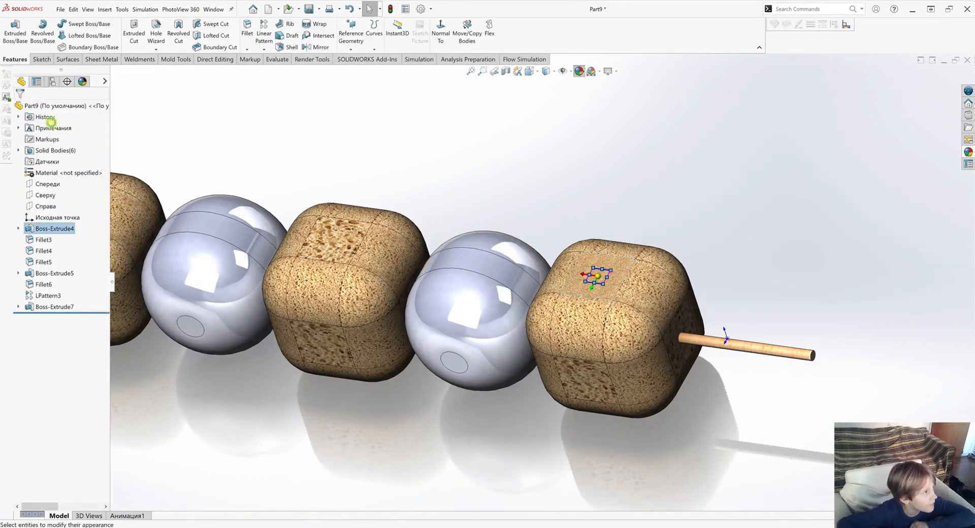
click(87, 133)
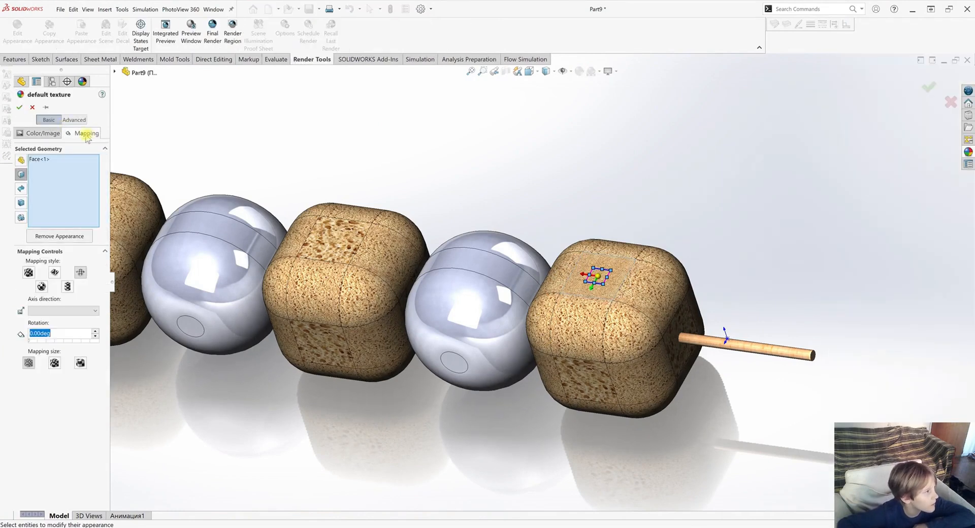
click(22, 216)
right_click(49, 165)
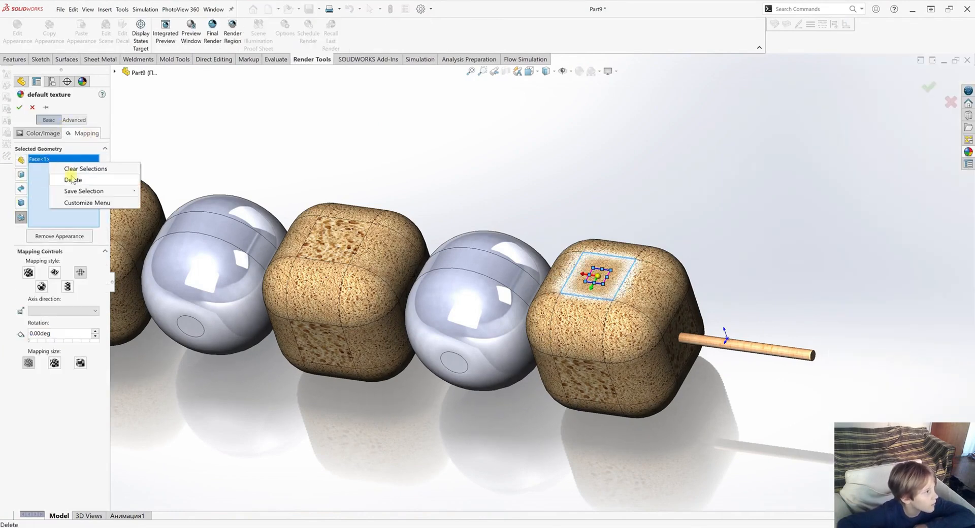
click(86, 178)
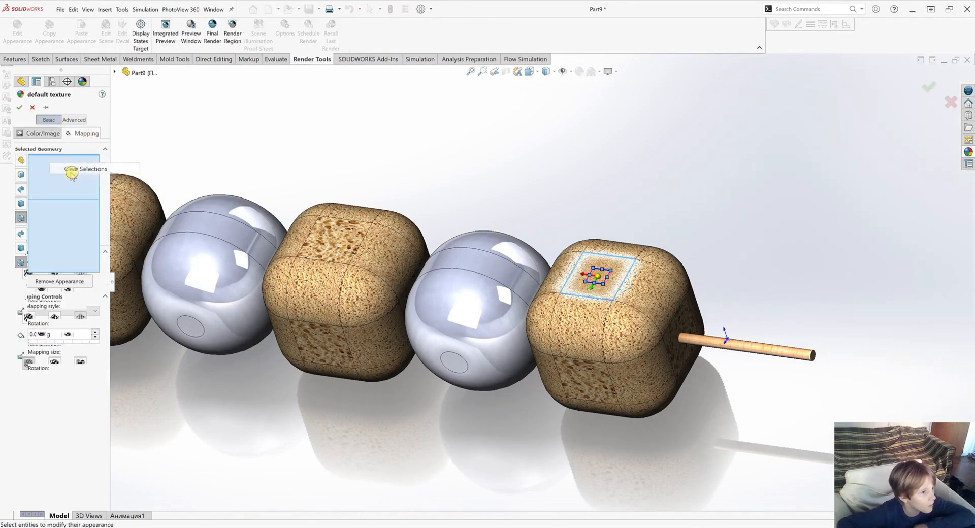
Select the fillet and extrude features of the three cubes and enlarge their shared speckled texture to a coarser bread-like grain
click(590, 314)
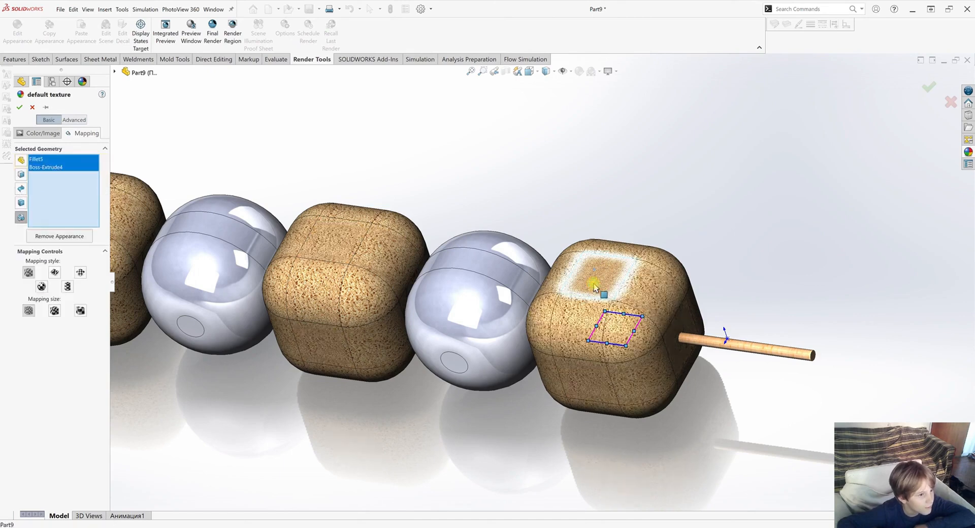
click(321, 297)
click(329, 247)
scroll(386, 309, up, 2)
click(204, 249)
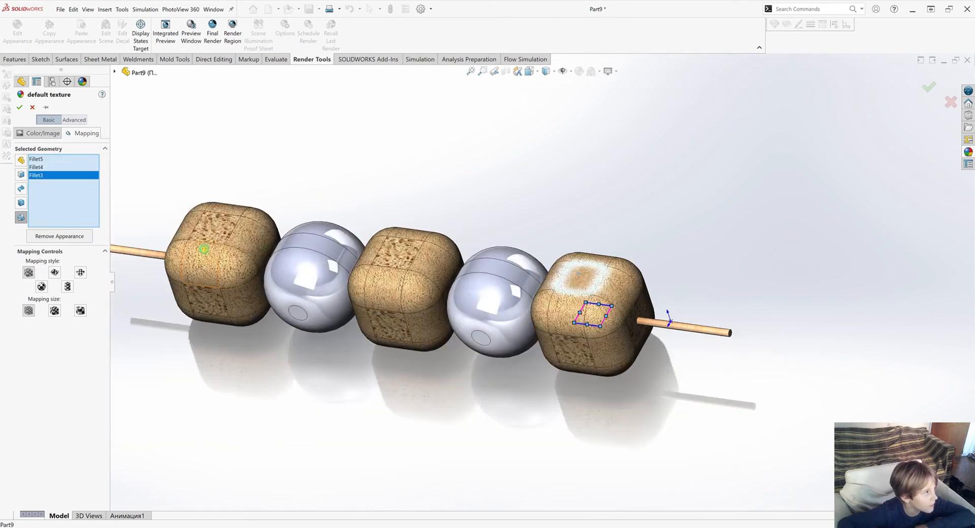
click(210, 225)
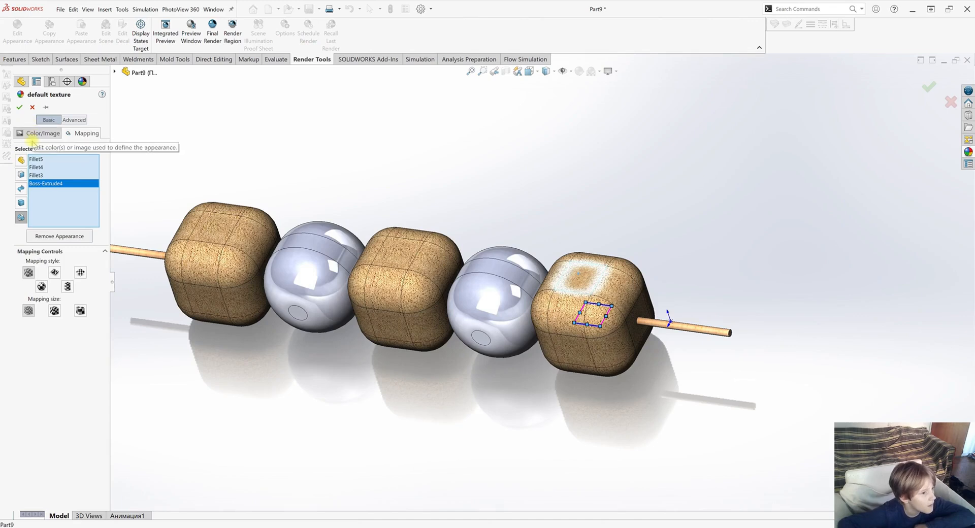
drag(585, 304, 528, 229)
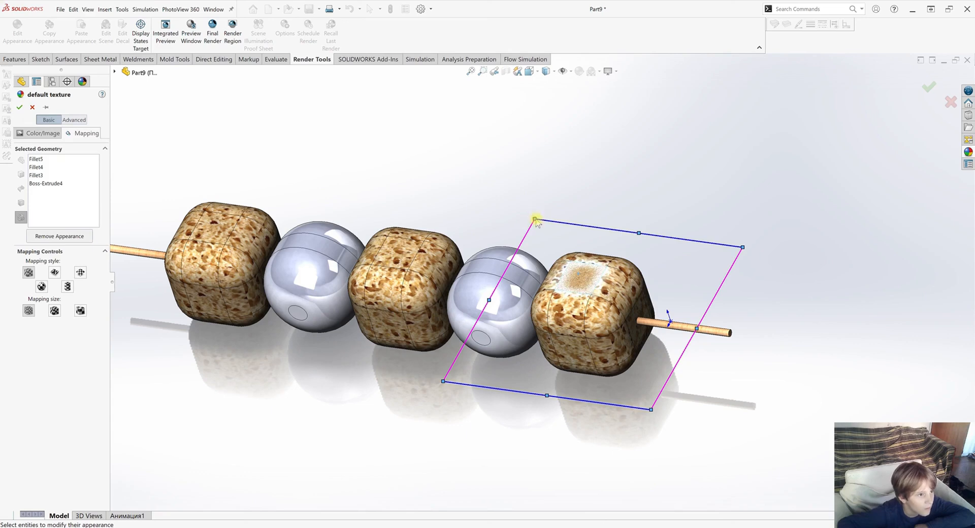
drag(536, 221, 555, 252)
click(22, 111)
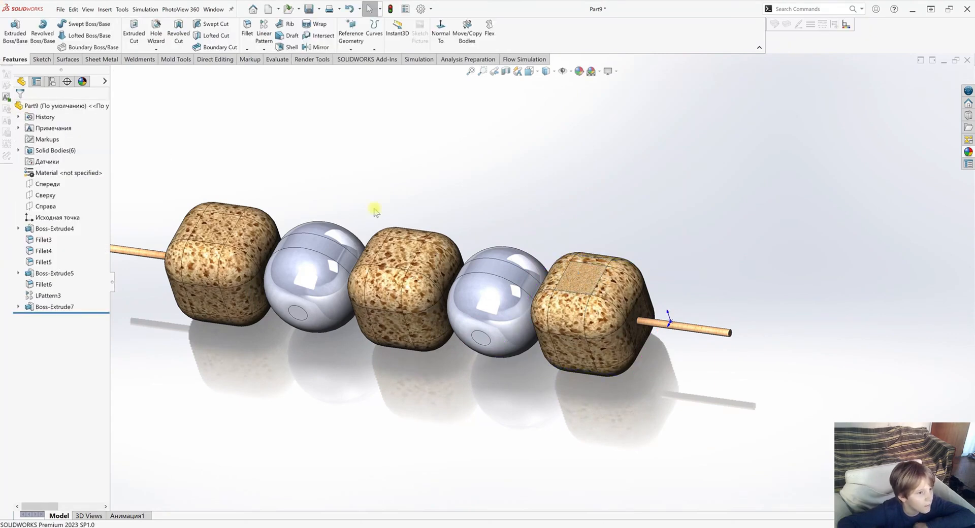
Enlarge the separate speckled texture on the top face of the cube at the origin to match the grain of its surrounding faces
scroll(589, 315, down, 3)
click(573, 276)
middle_drag(584, 309, 646, 152)
click(580, 71)
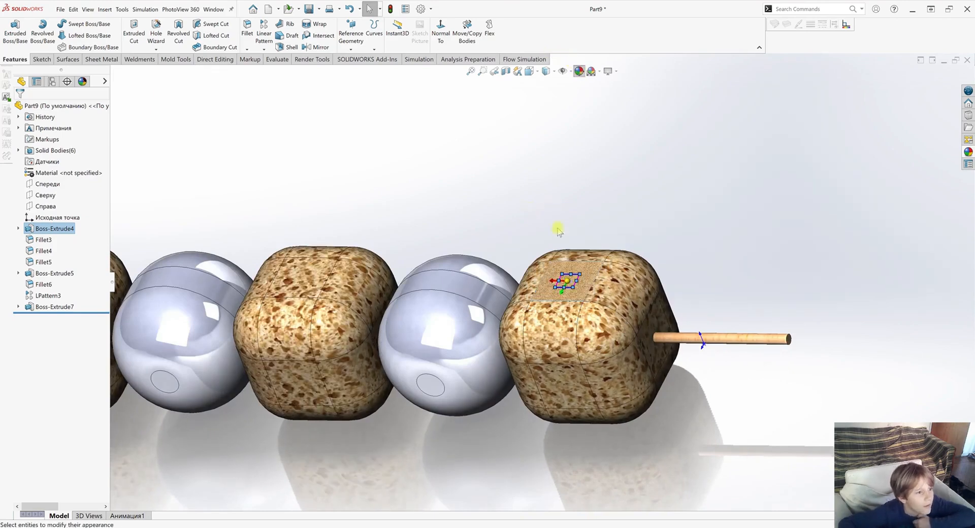
click(565, 277)
drag(562, 274, 423, 7)
middle_drag(626, 282, 653, 326)
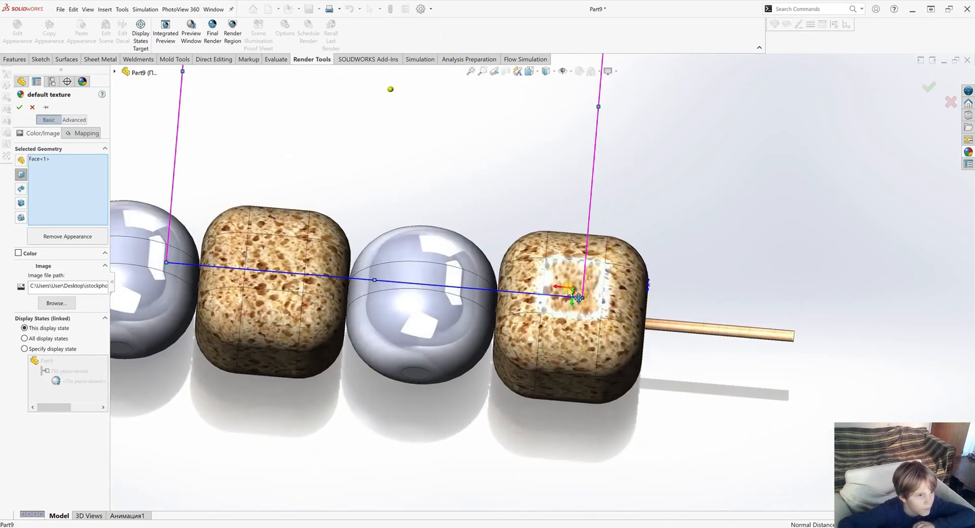
scroll(569, 292, up, 4)
drag(377, 89, 494, 218)
scroll(594, 308, up, 2)
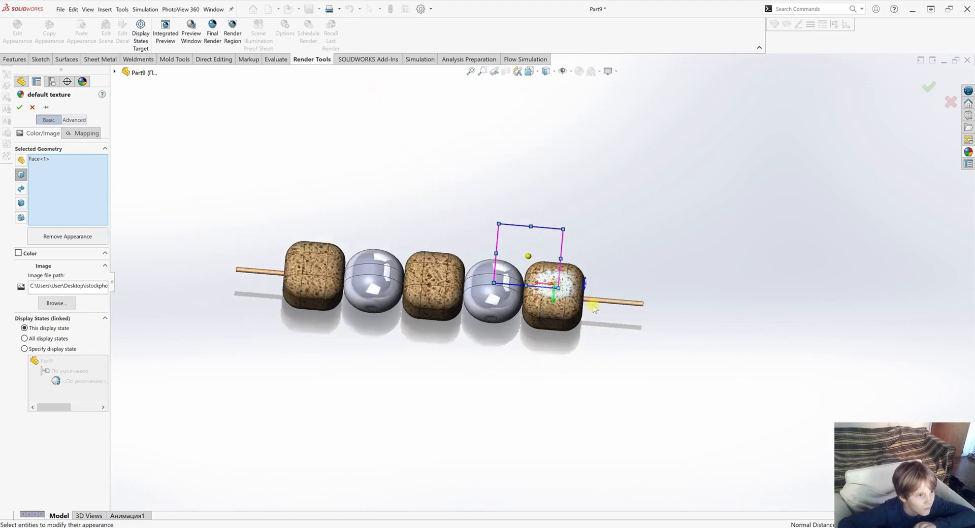
scroll(594, 308, down, 3)
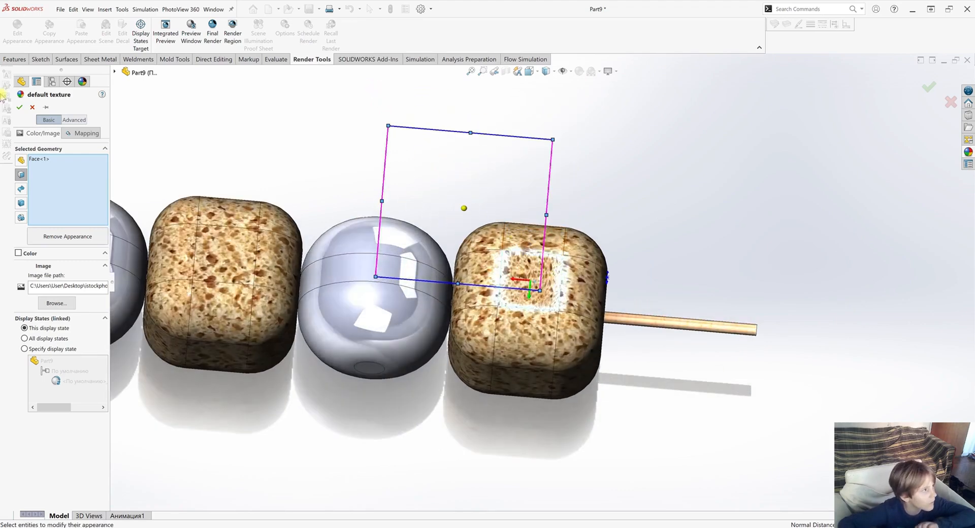
click(18, 107)
Apply a red and white marbled, meat-like texture to the whole bodies of both round beads
scroll(651, 350, up, 5)
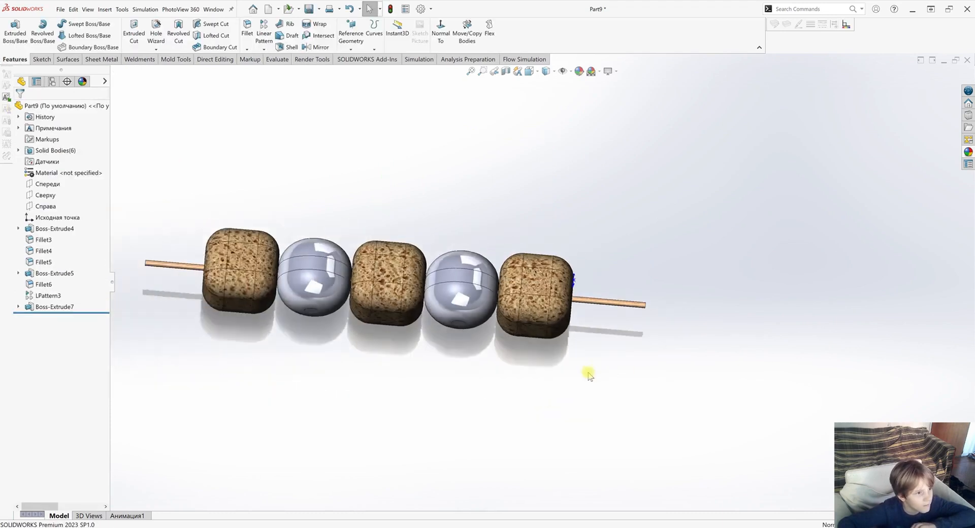
middle_drag(596, 288, 492, 260)
scroll(492, 260, down, 3)
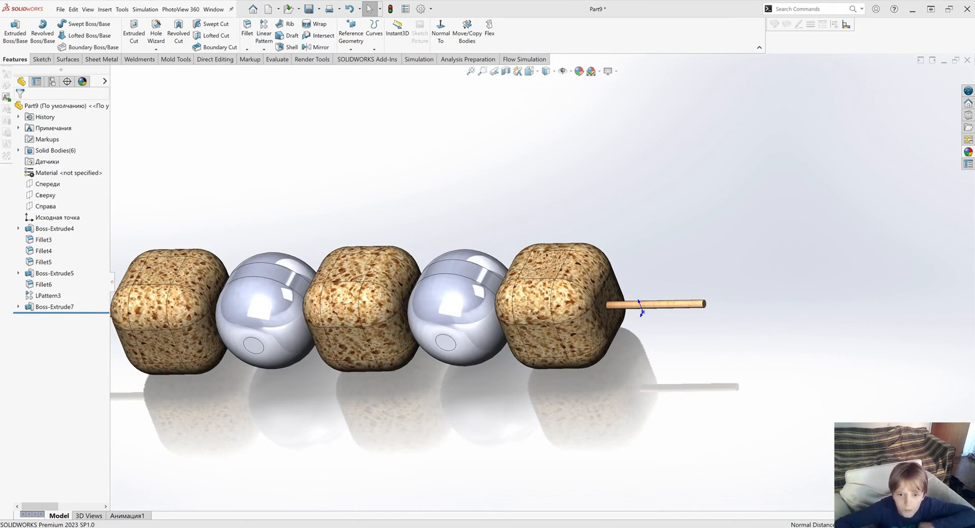
drag(974, 163, 435, 286)
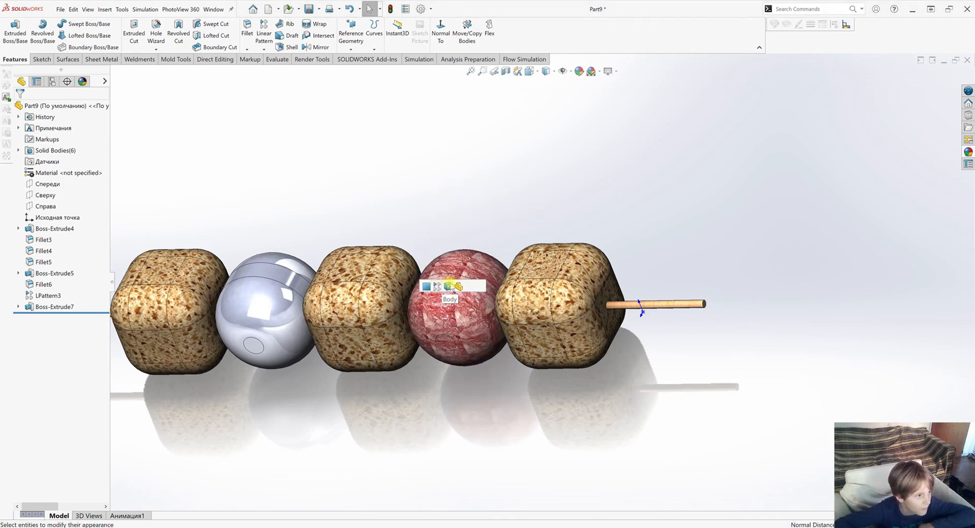
click(437, 287)
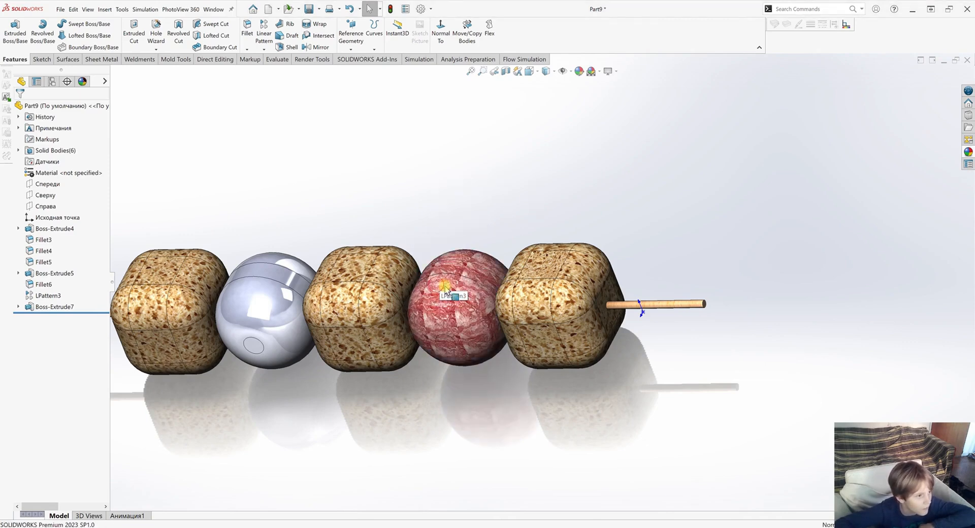
drag(974, 162, 258, 310)
click(270, 304)
middle_drag(350, 340, 403, 343)
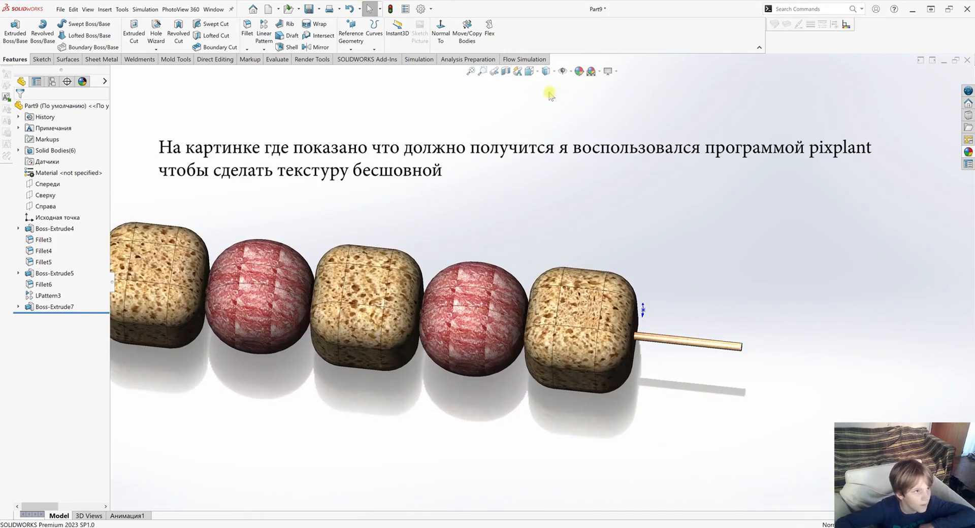